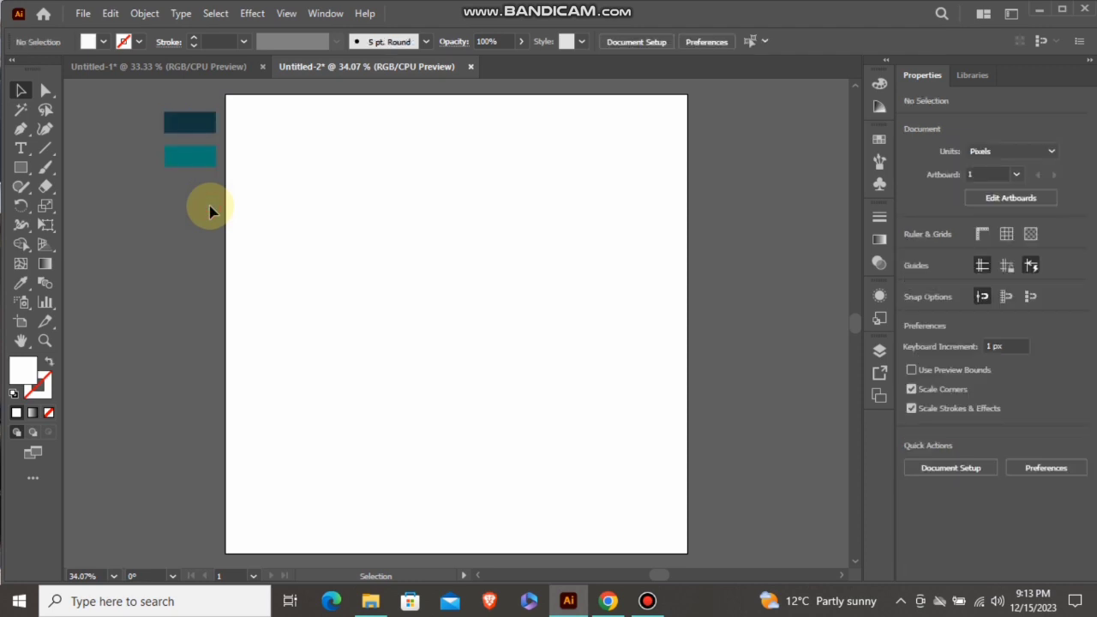
Draw a vertical line about 908 px tall near the artboard's left edge, with a black stroke and no fill
{"action": "left_click", "coordinate": [46, 148]}
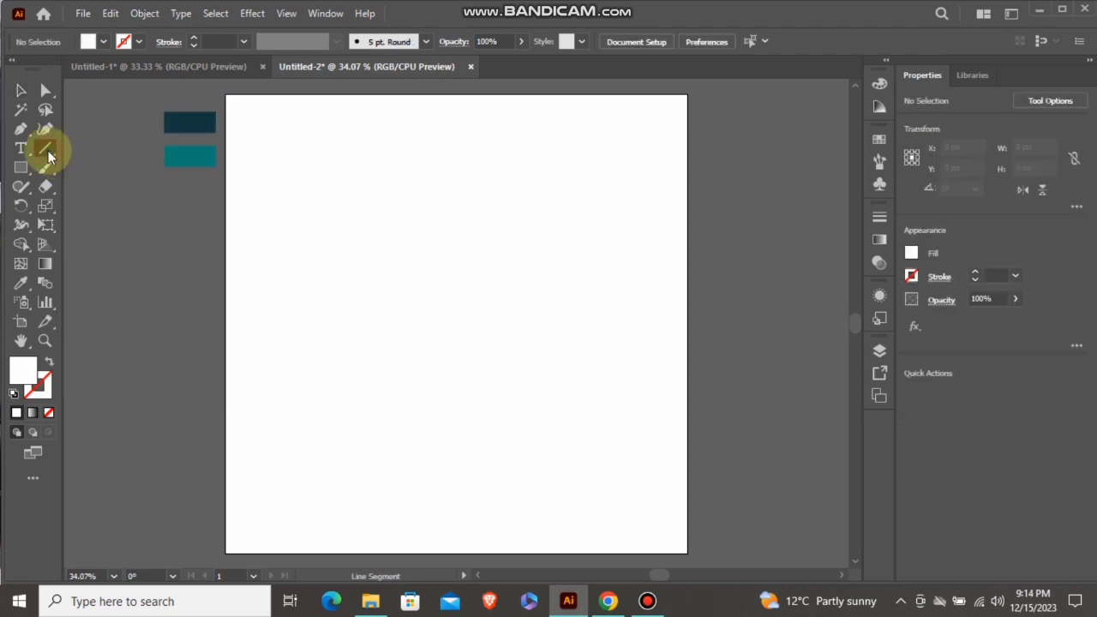
{"action": "left_click", "coordinate": [102, 42]}
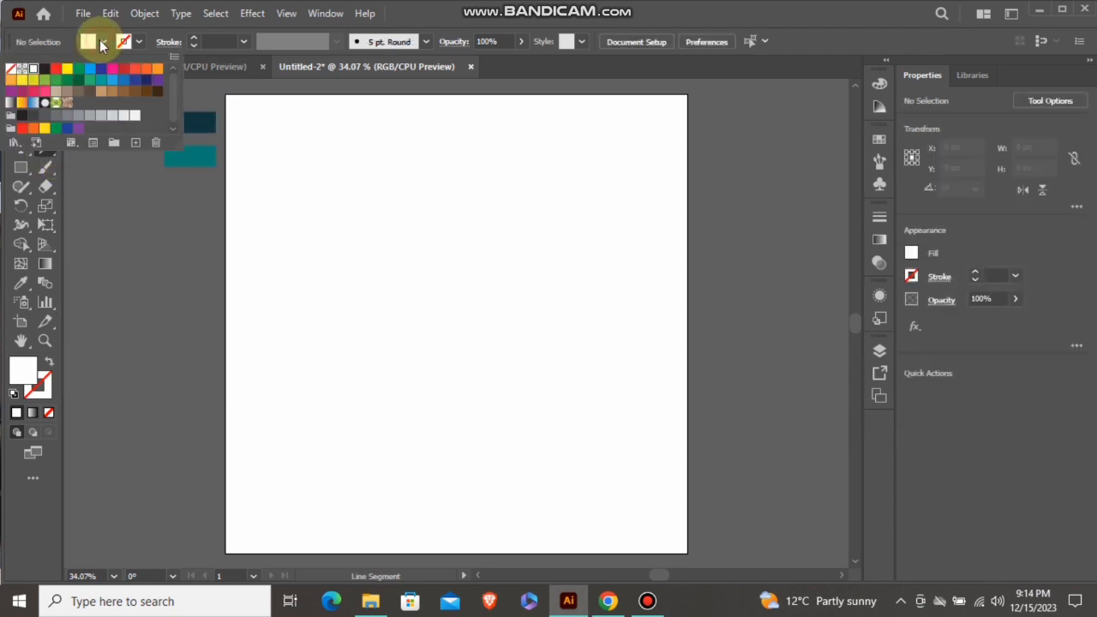
{"action": "left_click", "coordinate": [46, 68]}
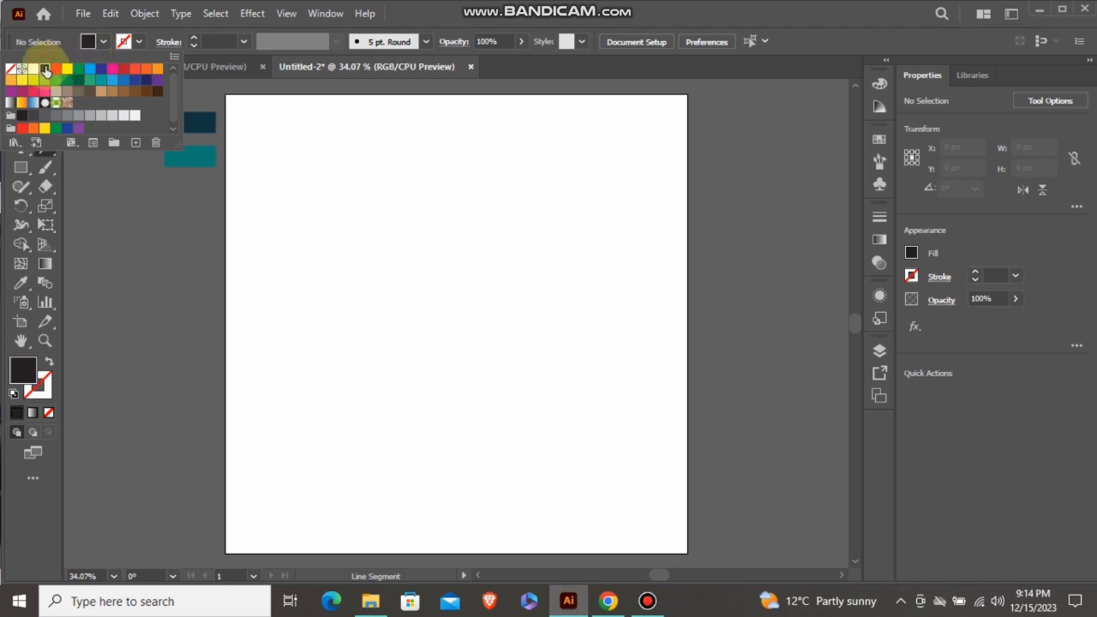
{"action": "left_click", "coordinate": [81, 188]}
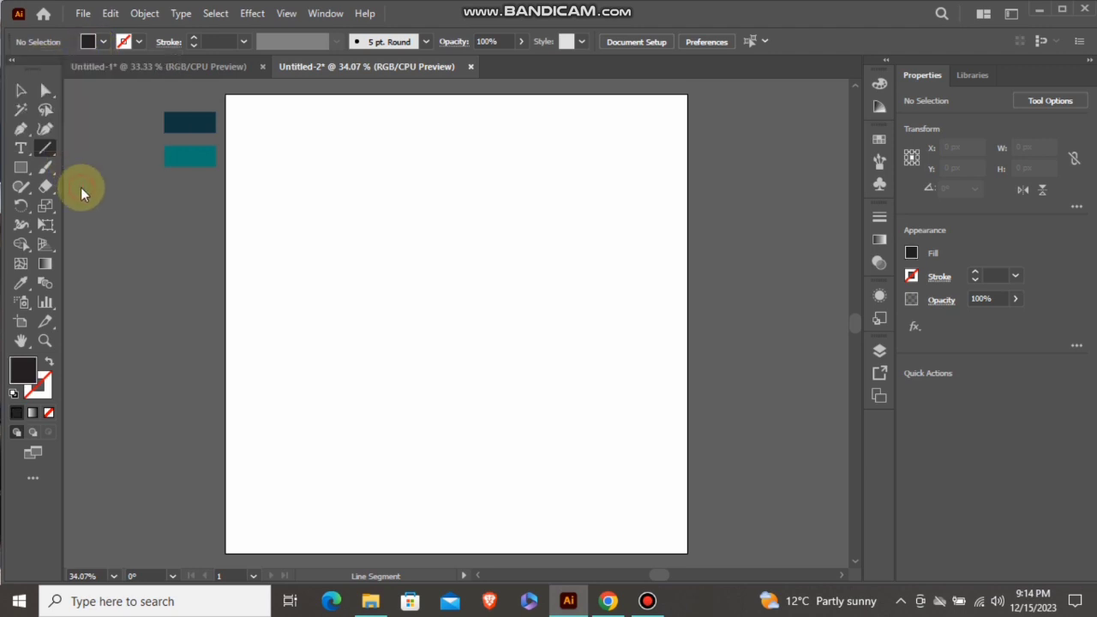
{"action": "left_click", "coordinate": [49, 363]}
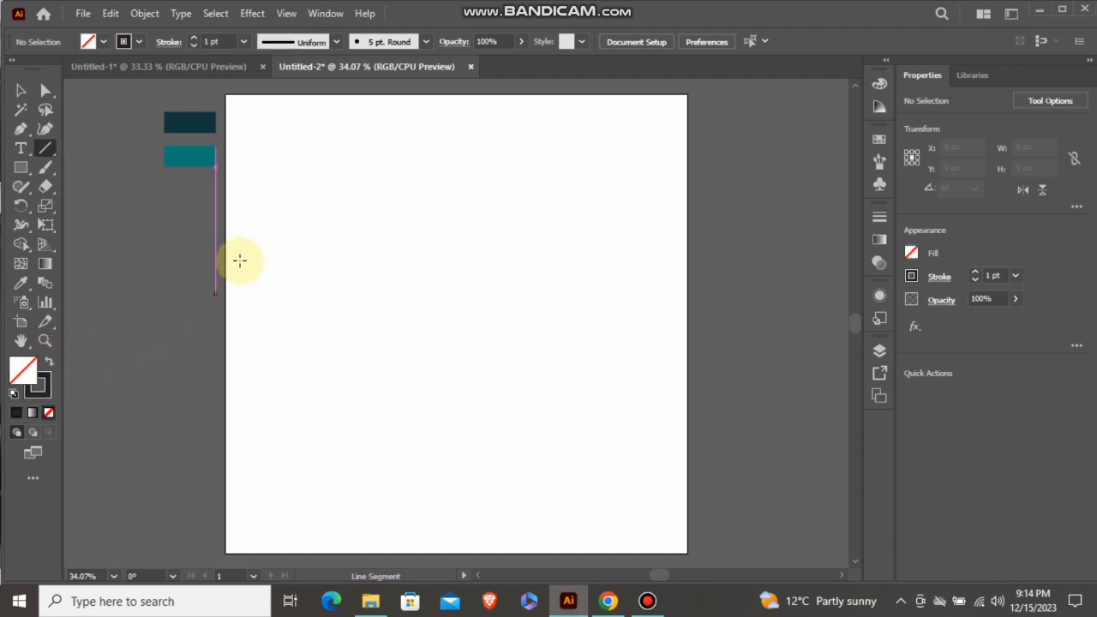
{"action": "left_click_drag", "start_coordinate": [290, 130], "coordinate": [289, 519]}
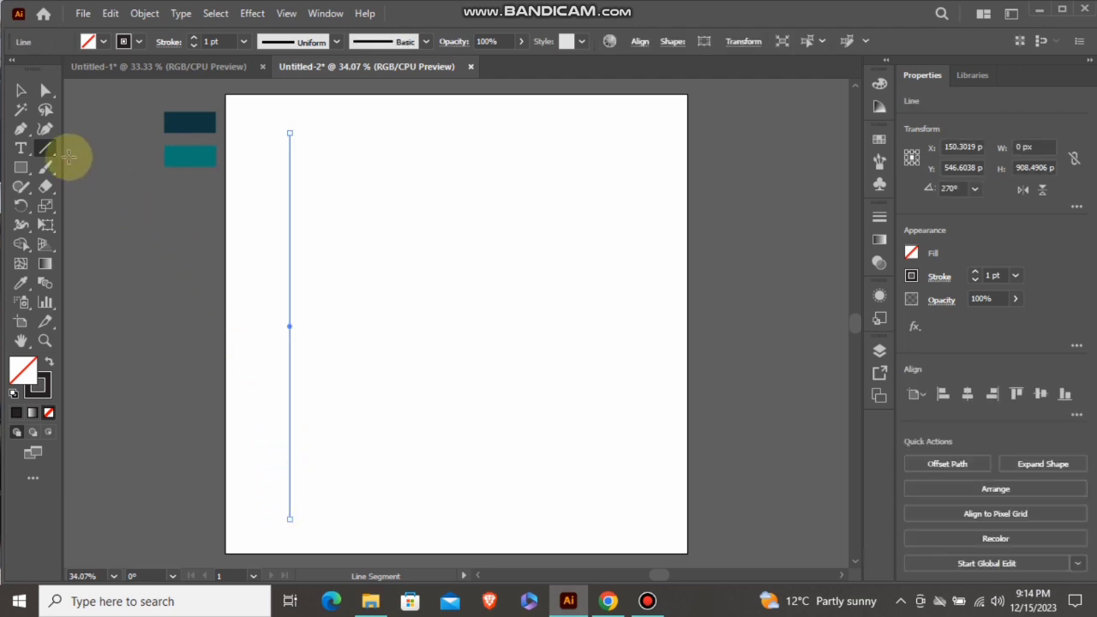
Copy the vertical line a short distance to its right and repeat the copy until there are ten evenly spaced lines
{"action": "left_click", "coordinate": [23, 93]}
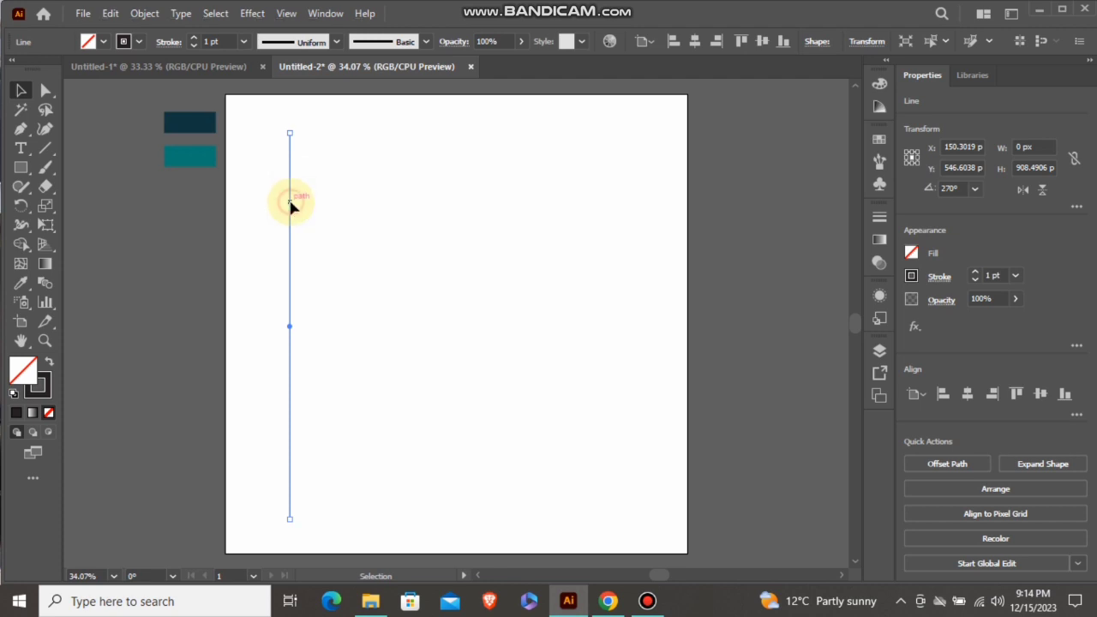
{"action": "left_click_drag", "start_coordinate": [291, 206], "coordinate": [305, 204]}
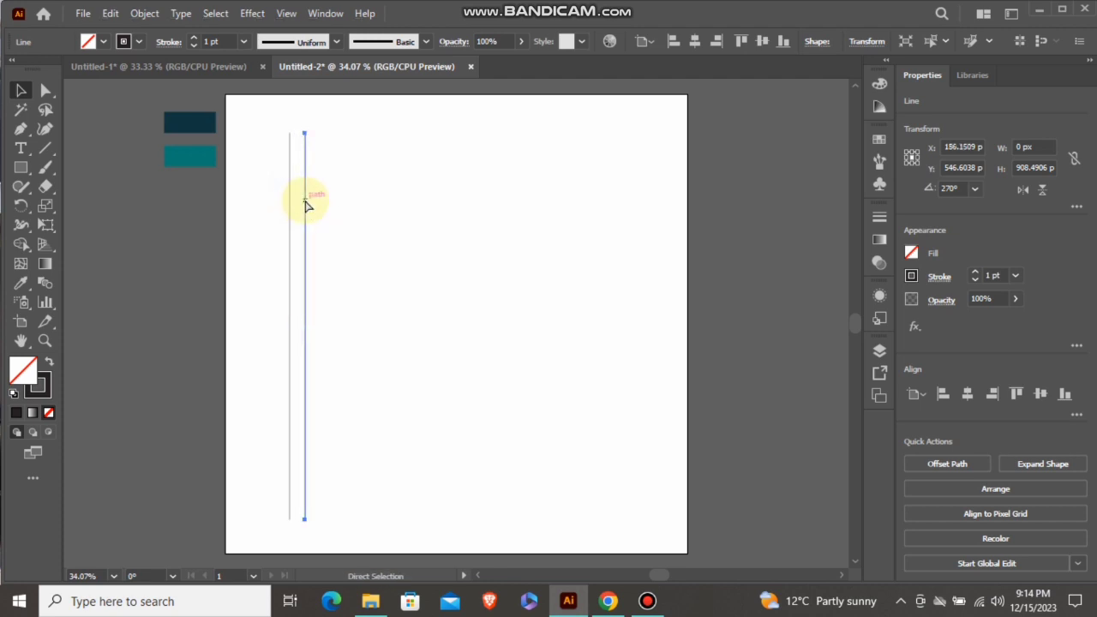
{"action": "key", "text": "ctrl+d"}
{"action": "key", "text": "ctrl+d"}
{"action": "key", "text": "ctrl+d"}
{"action": "key", "text": "ctrl+d"}
{"action": "key", "text": "ctrl+d"}
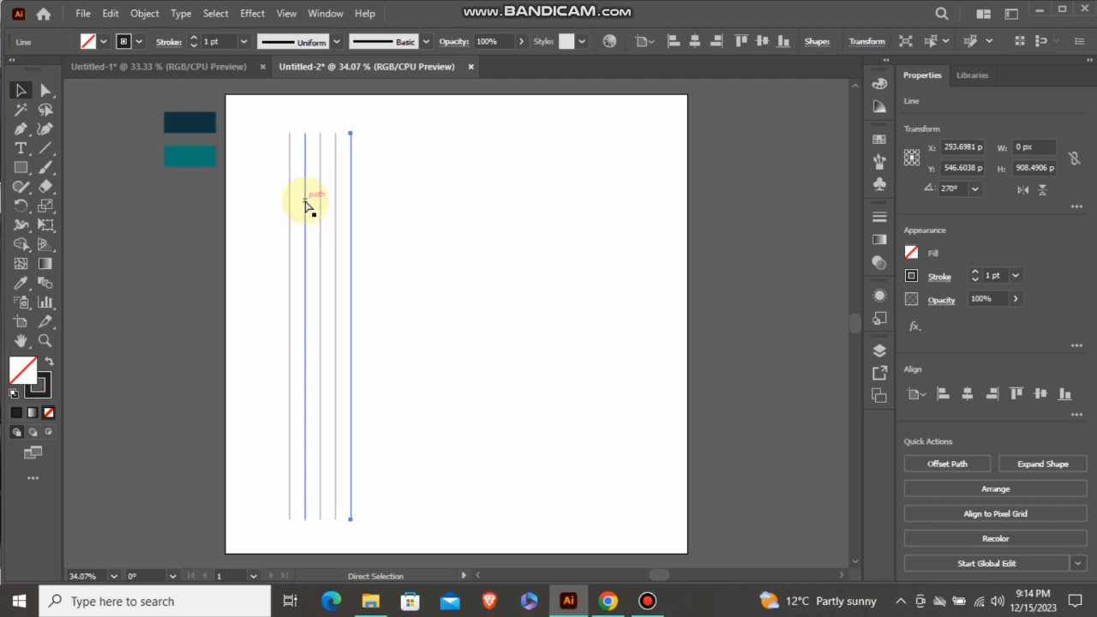
{"action": "key", "text": "ctrl+d"}
{"action": "key", "text": "ctrl+d"}
{"action": "key", "text": "ctrl+d"}
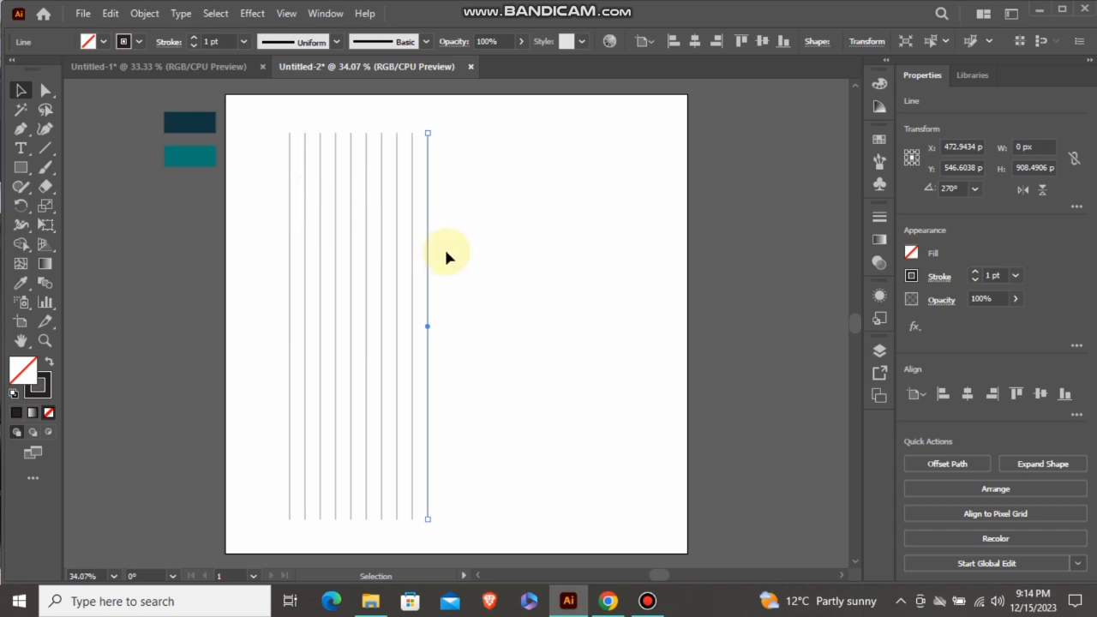
Group all ten vertical lines and centre the group horizontally and vertically on the artboard
{"action": "left_click_drag", "start_coordinate": [282, 276], "coordinate": [278, 283]}
{"action": "right_click", "coordinate": [351, 240]}
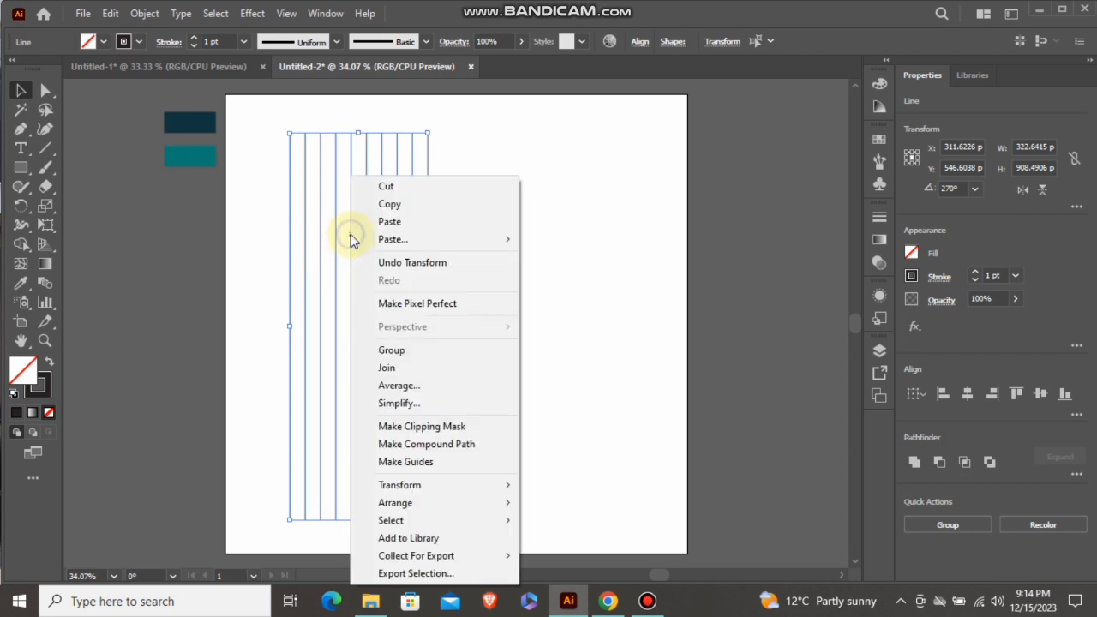
{"action": "left_click", "coordinate": [391, 350]}
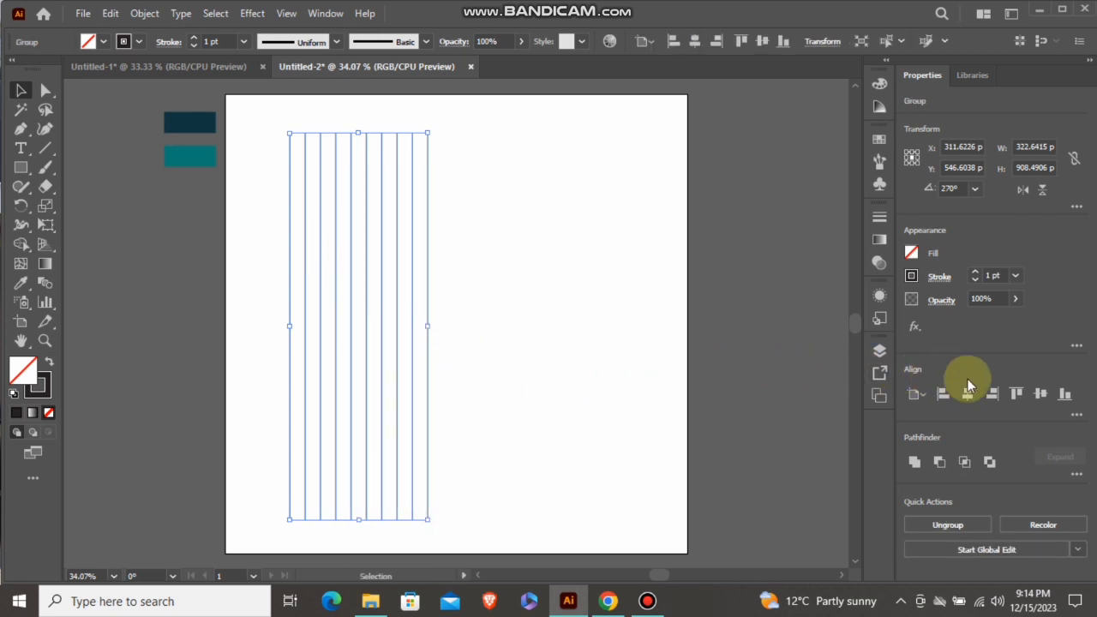
{"action": "left_click", "coordinate": [968, 394]}
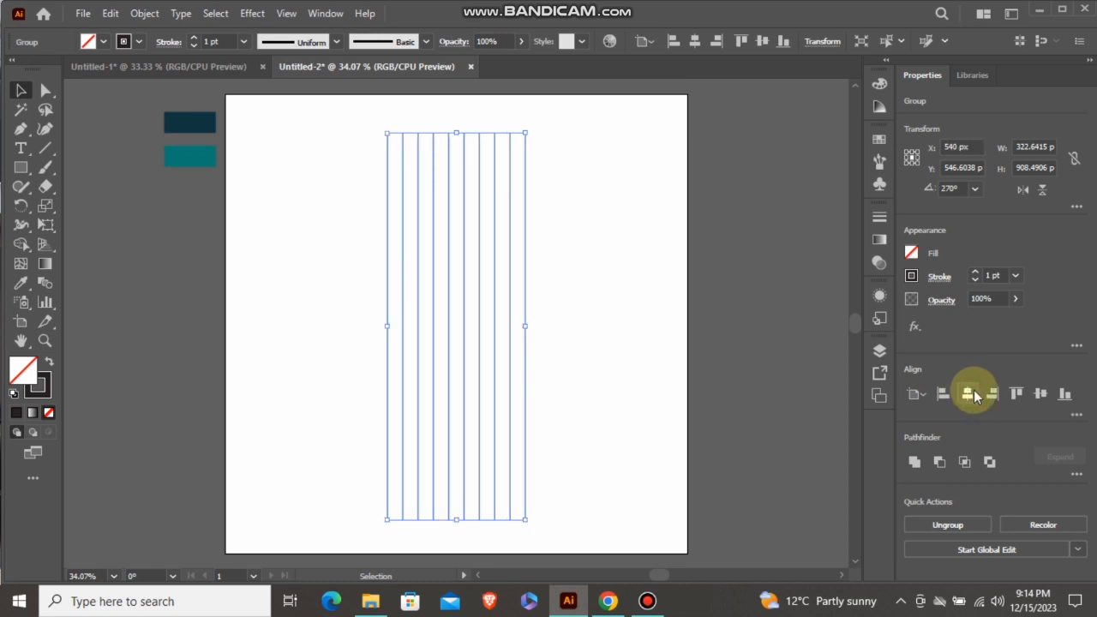
{"action": "left_click", "coordinate": [1040, 395]}
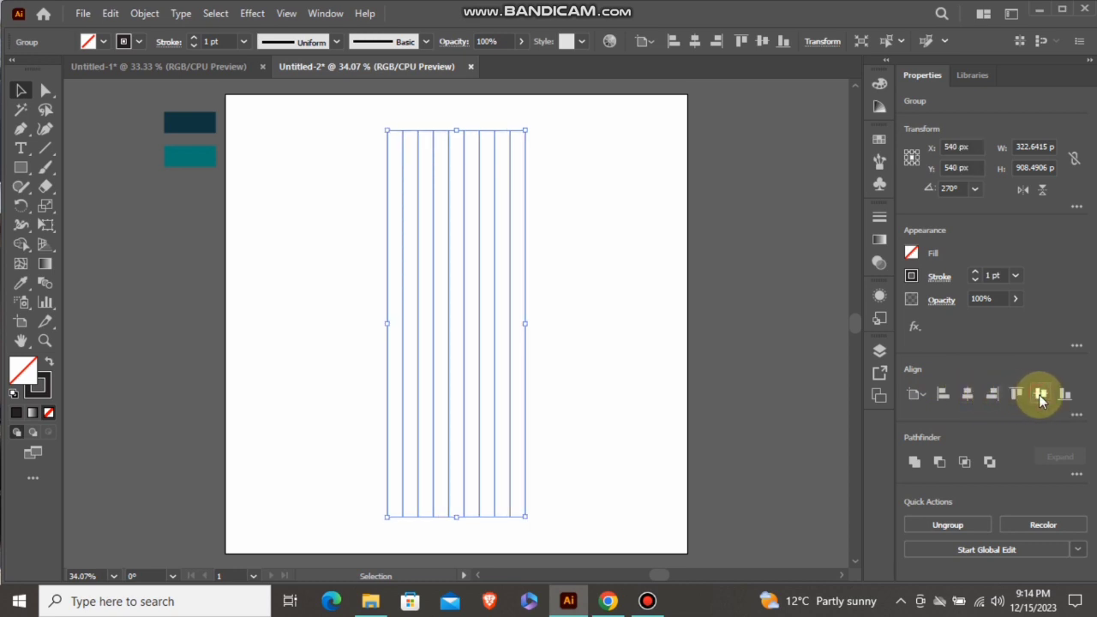
Ungroup the ten lines and group only the six middle ones
{"action": "right_click", "coordinate": [470, 267]}
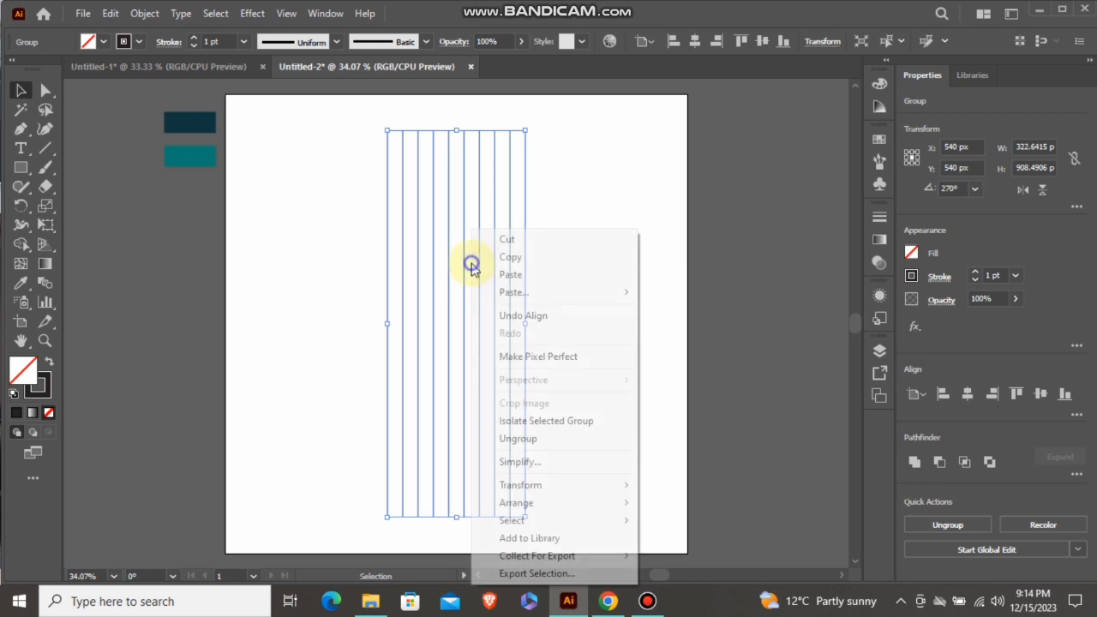
{"action": "left_click", "coordinate": [517, 438]}
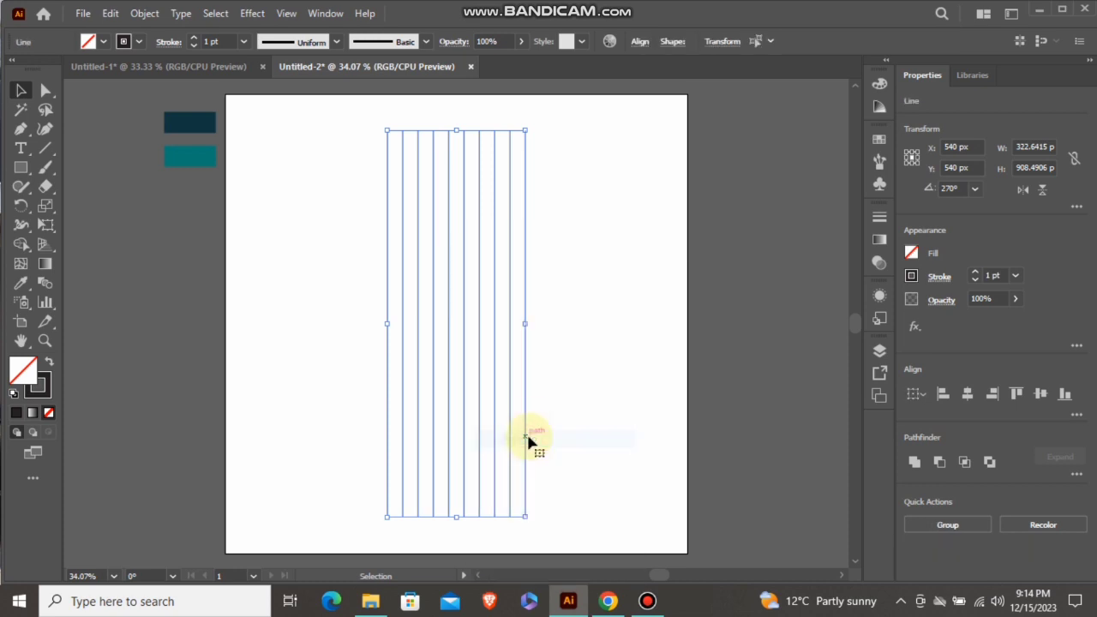
{"action": "left_click", "coordinate": [558, 319]}
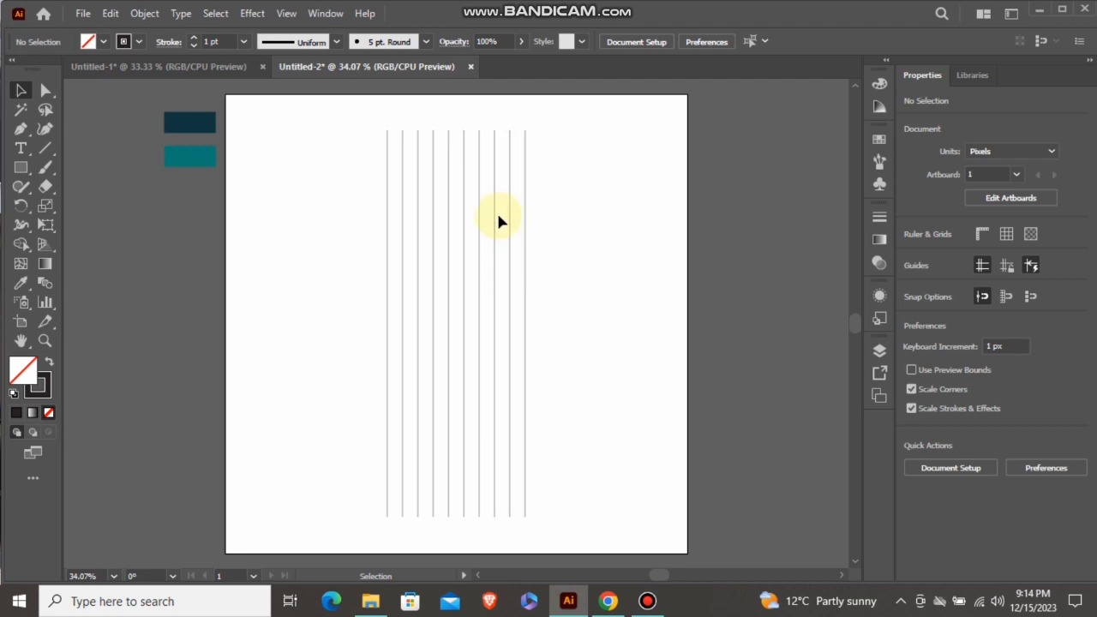
{"action": "left_click_drag", "start_coordinate": [448, 229], "coordinate": [413, 264]}
{"action": "right_click", "coordinate": [438, 245]}
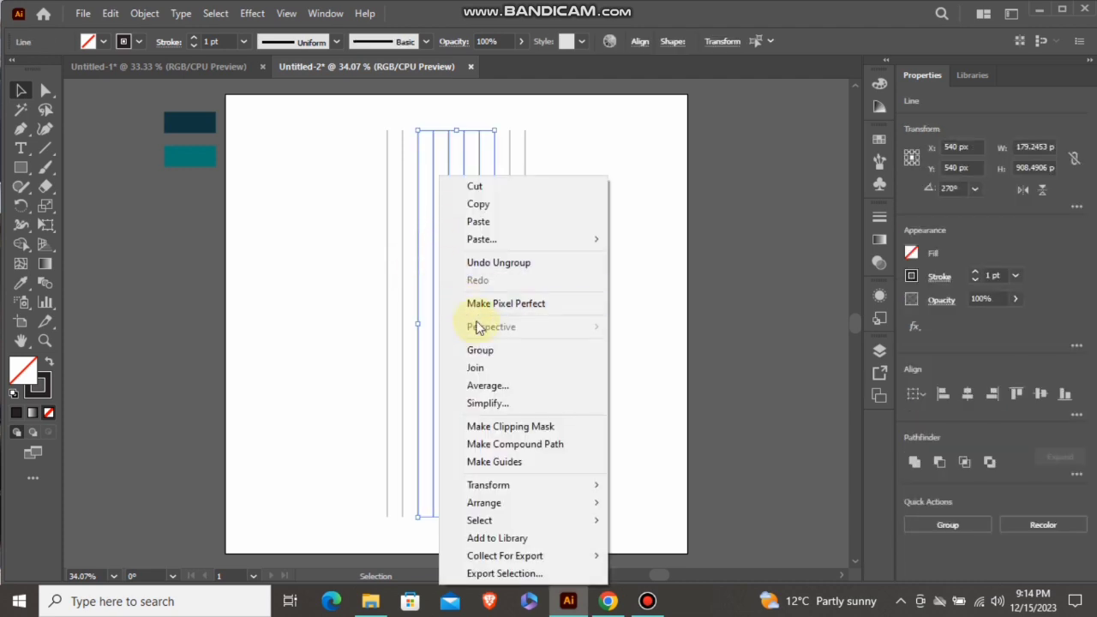
{"action": "left_click", "coordinate": [489, 352]}
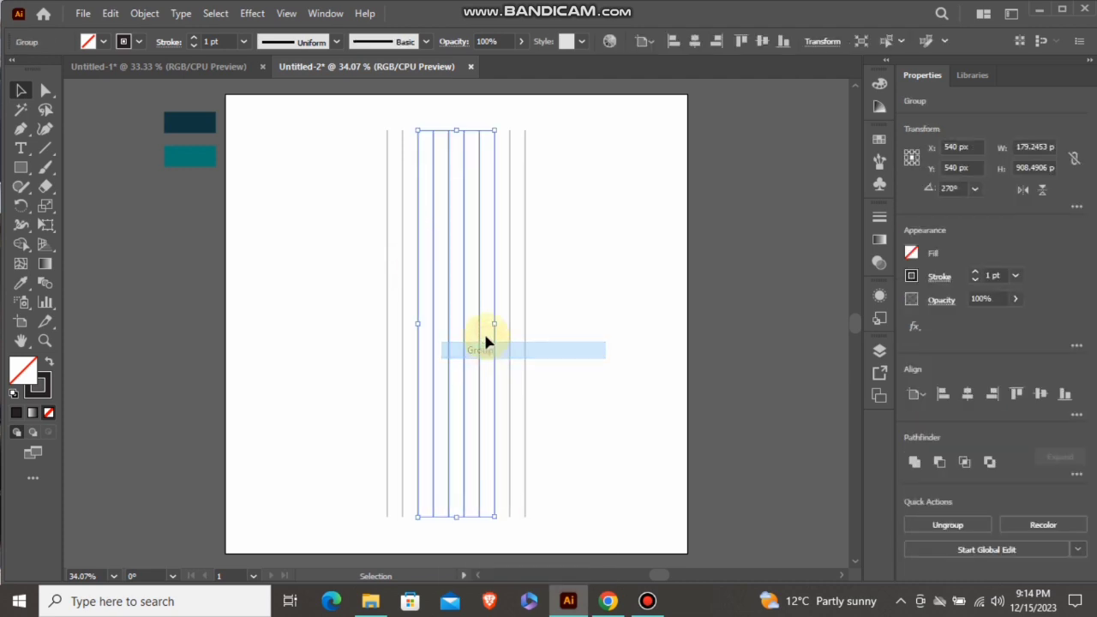
Create a copy of the six-line group rotated by 45°
{"action": "right_click", "coordinate": [463, 242]}
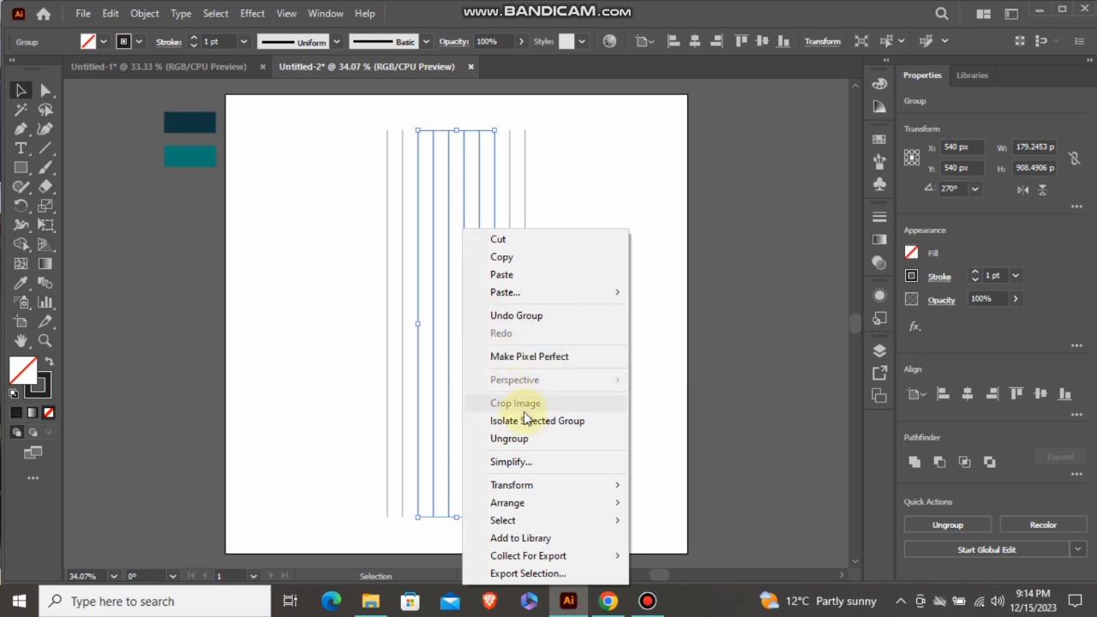
{"action": "mouse_move", "coordinate": [566, 485]}
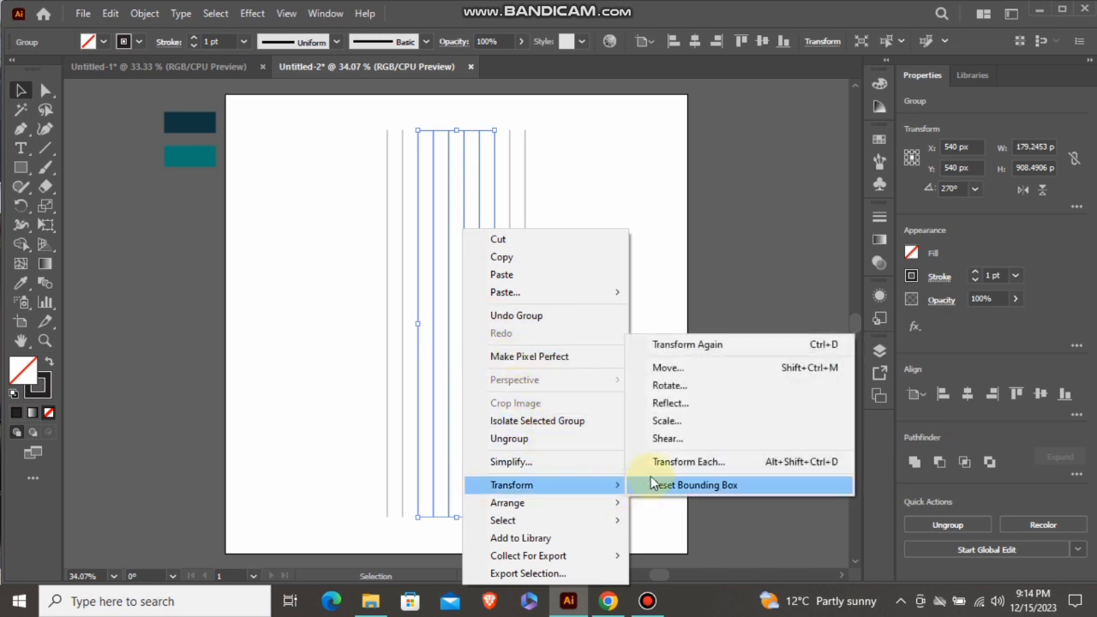
{"action": "left_click", "coordinate": [666, 388]}
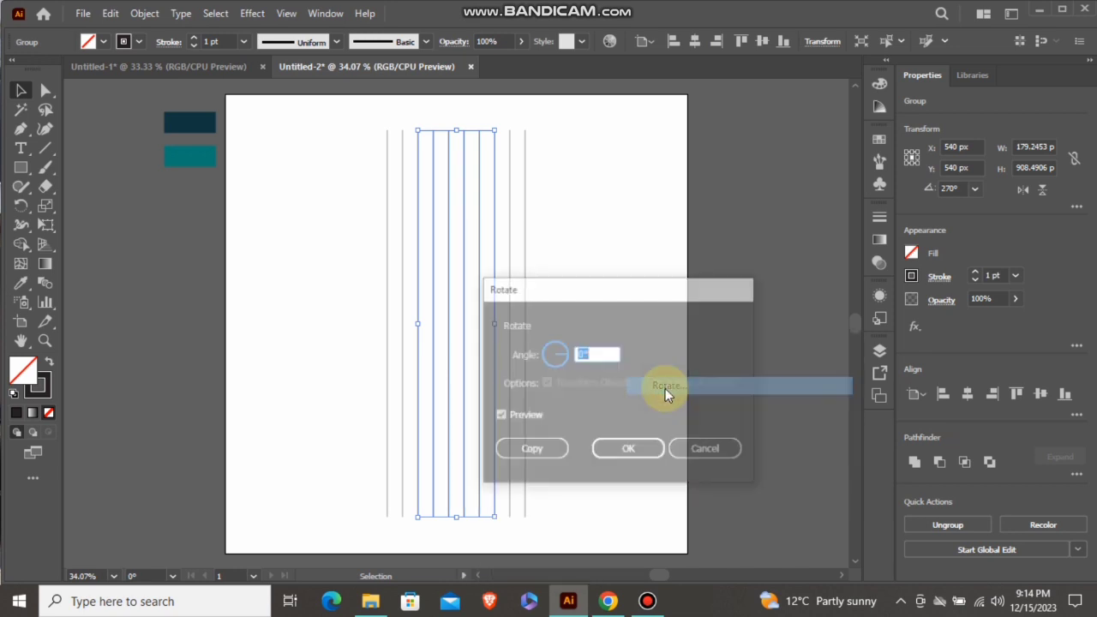
{"action": "type", "text": "45"}
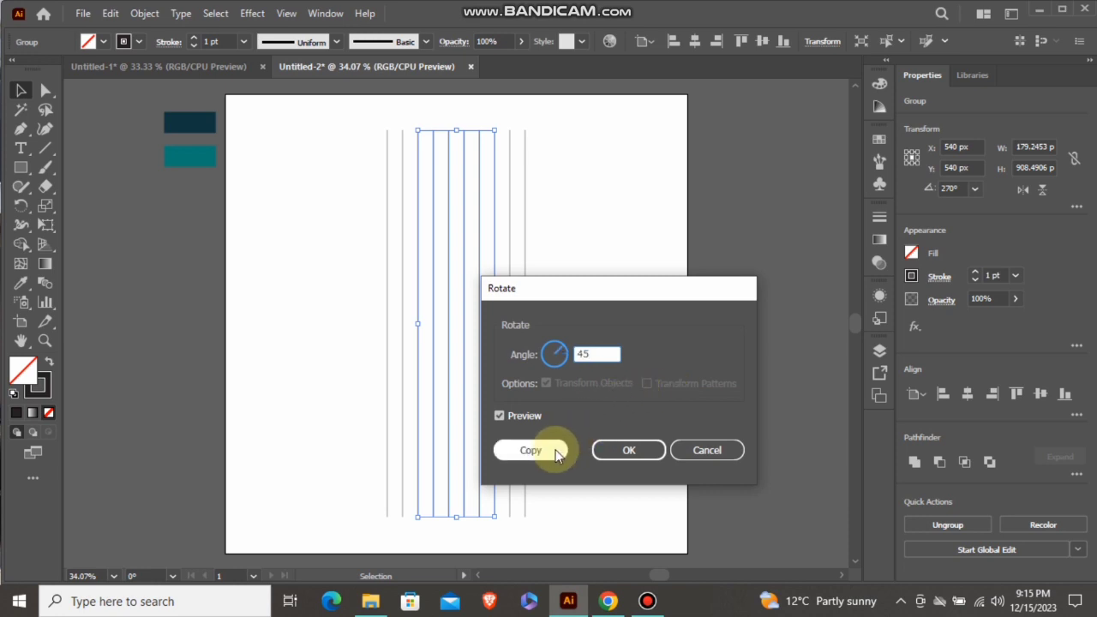
{"action": "left_click", "coordinate": [554, 447]}
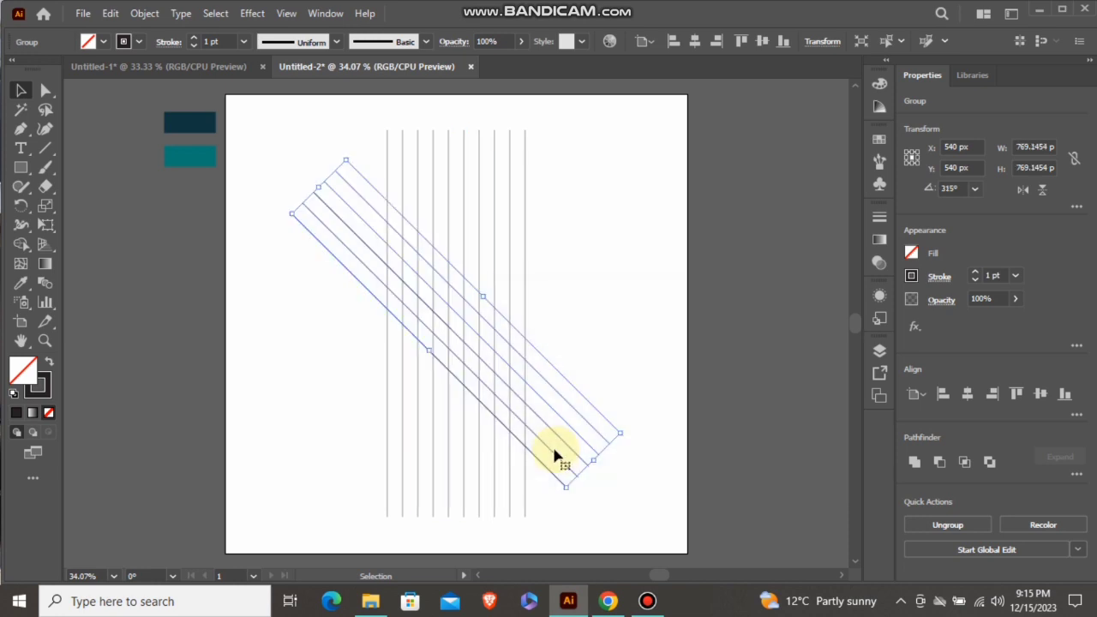
Create a copy of the diagonal line group reflected across the vertical axis, forming a crossed pattern
{"action": "right_click", "coordinate": [456, 318]}
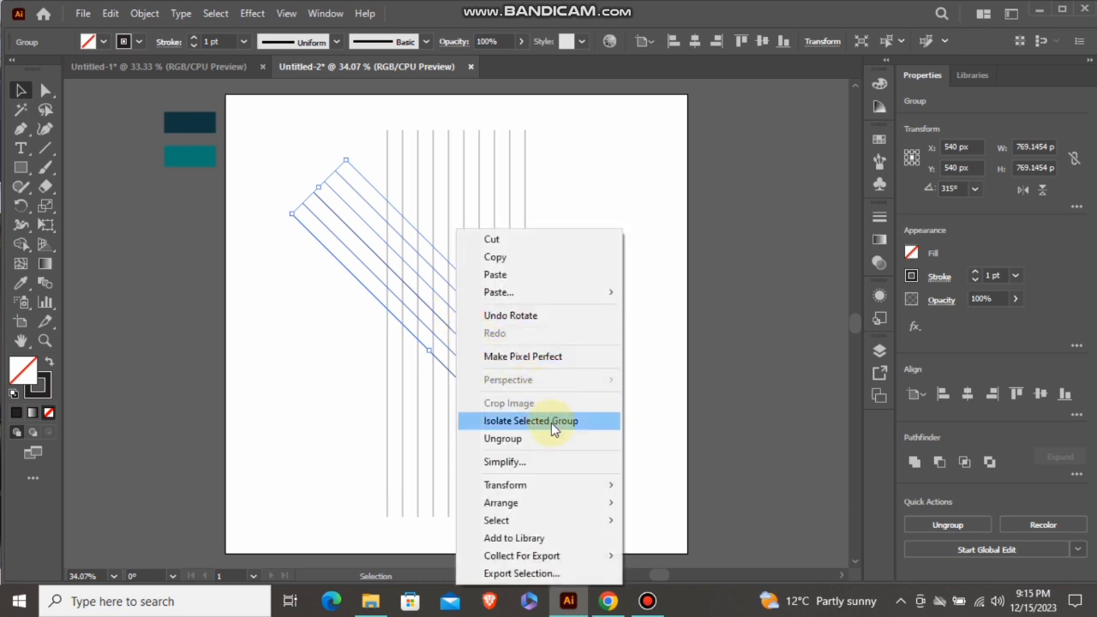
{"action": "mouse_move", "coordinate": [580, 484]}
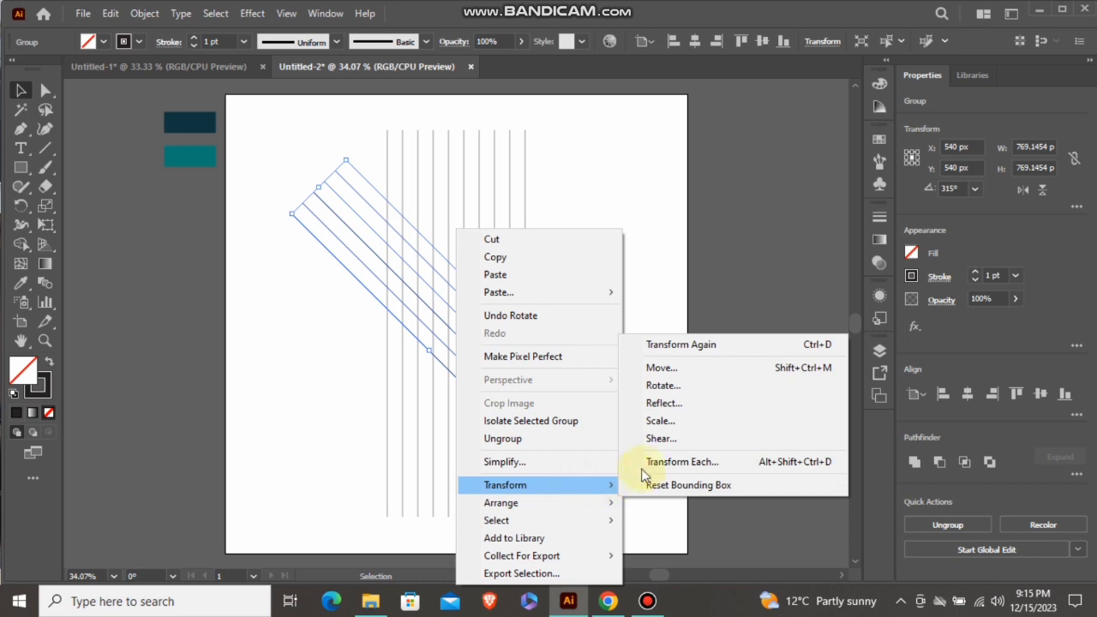
{"action": "left_click", "coordinate": [664, 403]}
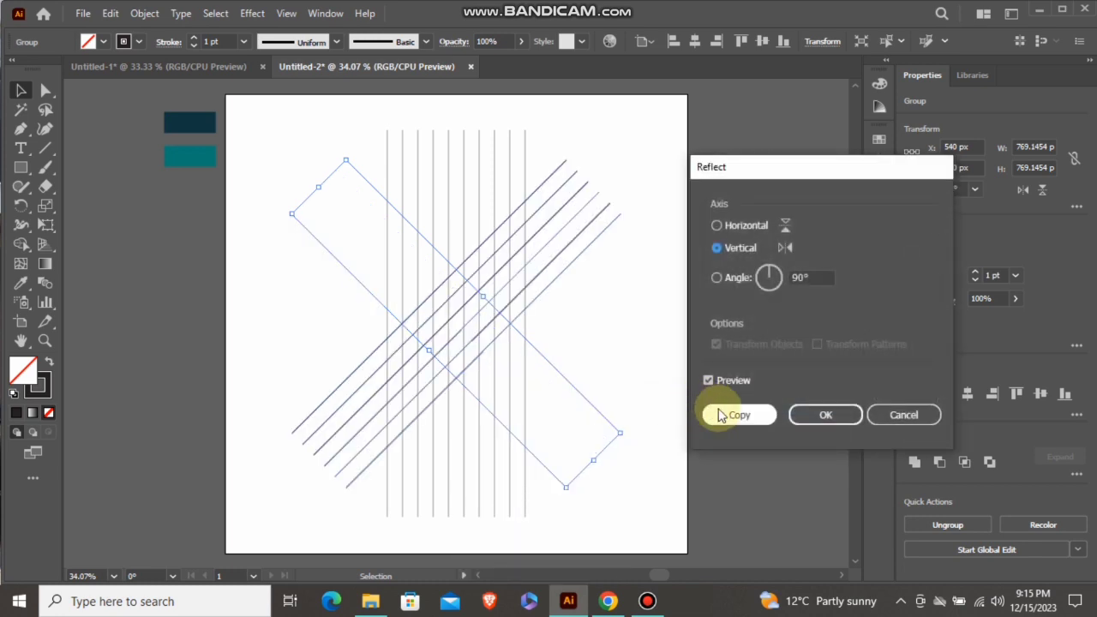
{"action": "left_click", "coordinate": [721, 414]}
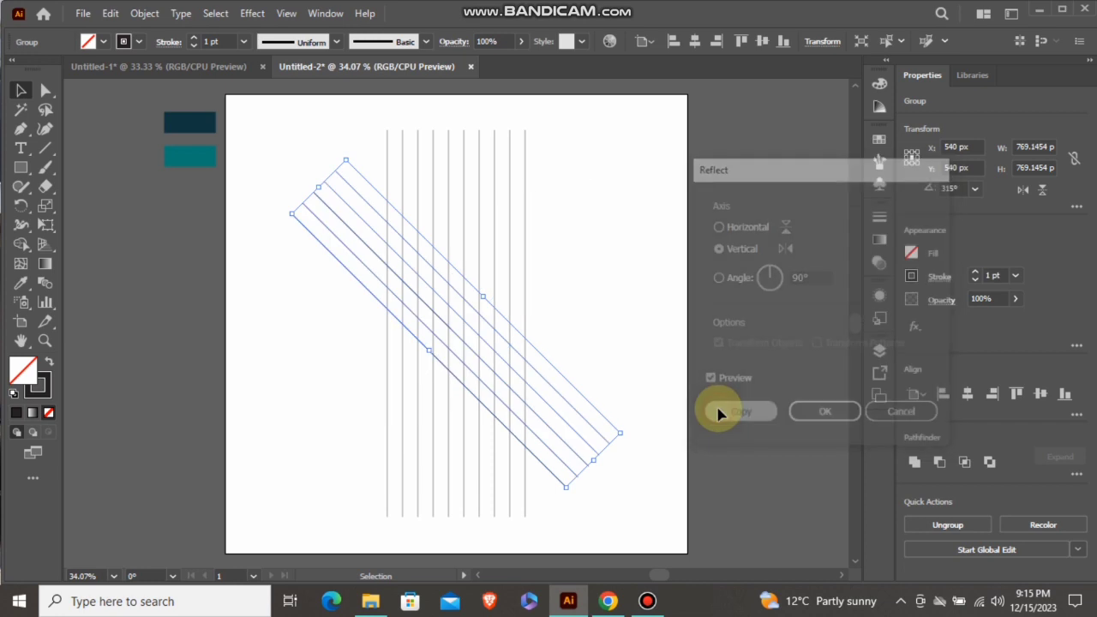
{"action": "left_click", "coordinate": [608, 322]}
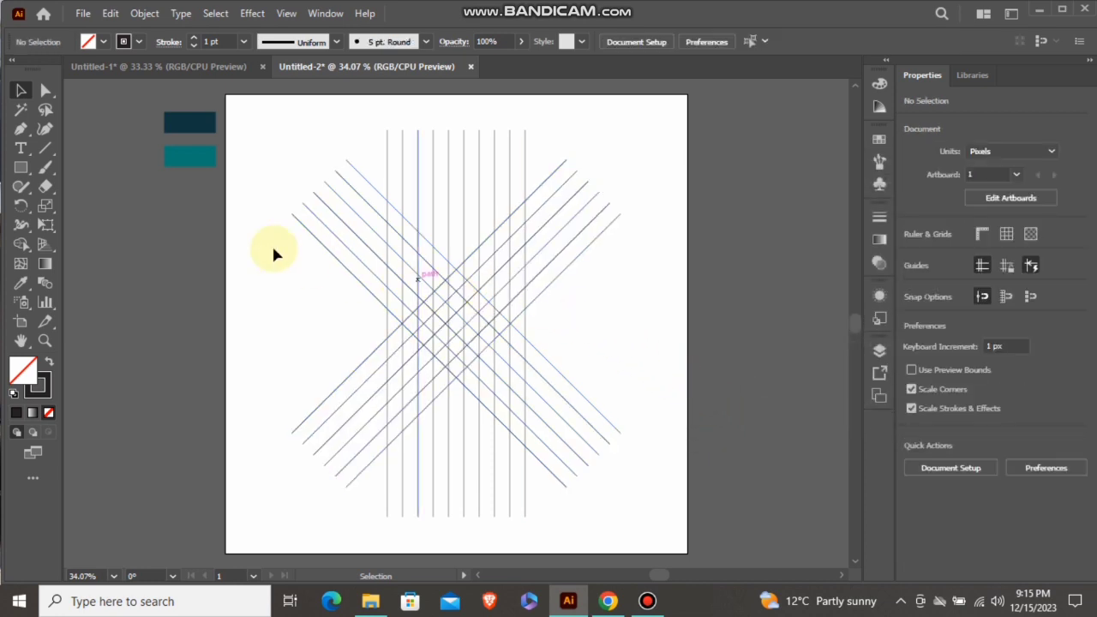
Draw a horizontal line about 875 px long across the lower part of the line grid
{"action": "left_click", "coordinate": [46, 151]}
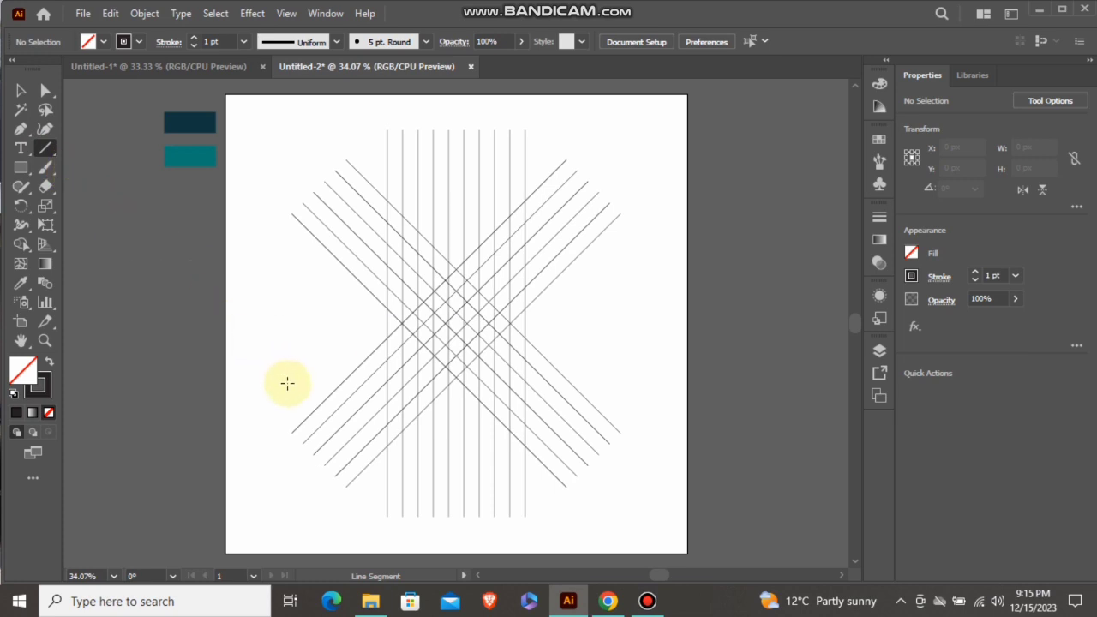
{"action": "left_click_drag", "start_coordinate": [287, 382], "coordinate": [659, 387]}
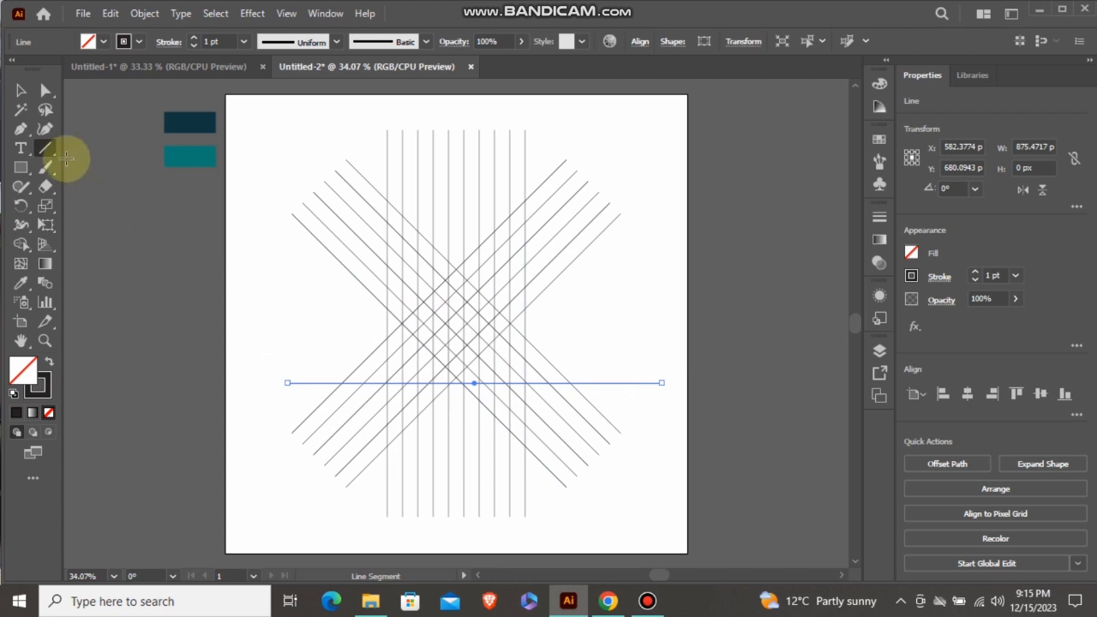
Move the horizontal line's centre onto the lowest crossing of the diagonals and place a copy at the next crossing above
{"action": "left_click", "coordinate": [31, 91]}
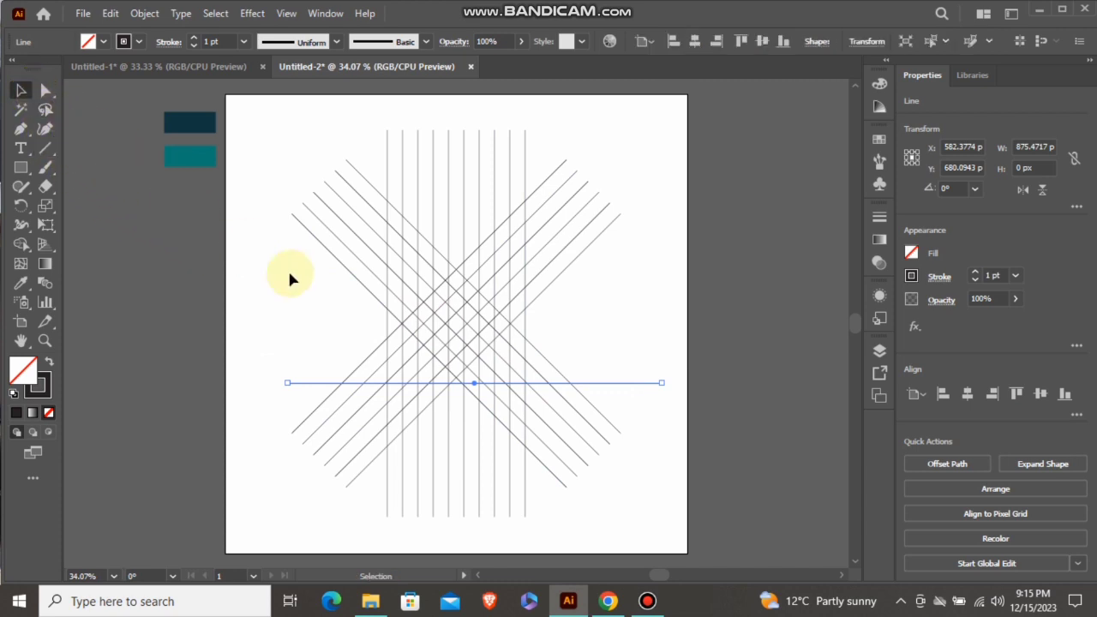
{"action": "scroll", "coordinate": [475, 381], "scroll_direction": "up", "scroll_amount": 1}
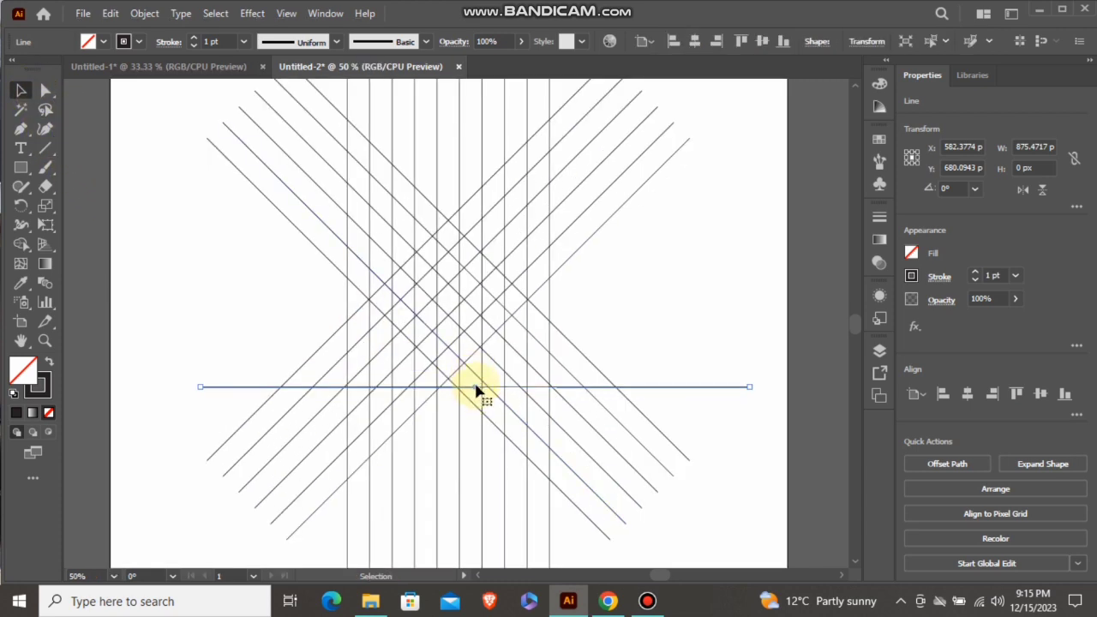
{"action": "left_click_drag", "start_coordinate": [476, 388], "coordinate": [453, 356]}
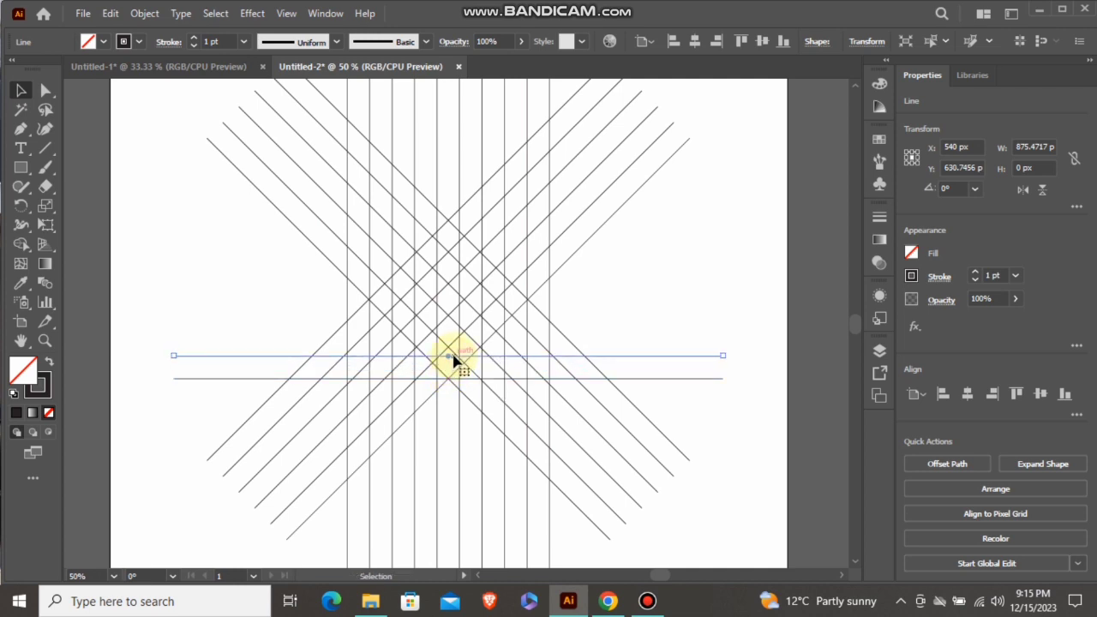
{"action": "left_click", "coordinate": [584, 307]}
{"action": "scroll", "coordinate": [634, 240], "scroll_direction": "up", "scroll_amount": 1}
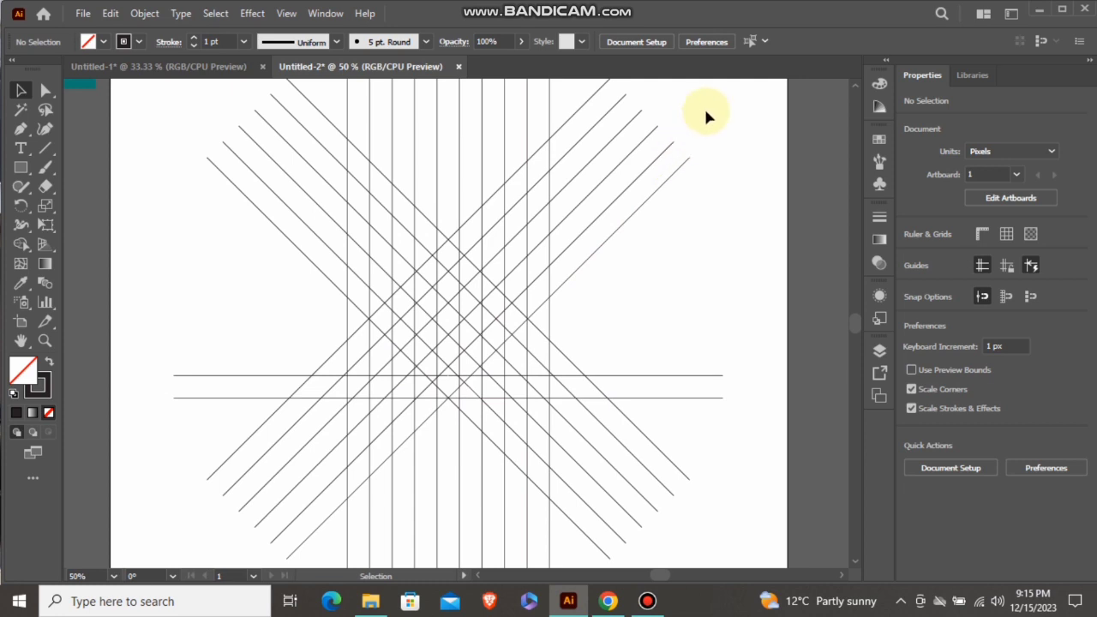
Select the whole line grid and merge its upper cells into a black, stroke-free, split-top V shape with the Shape Builder
{"action": "left_click_drag", "start_coordinate": [705, 110], "coordinate": [247, 509]}
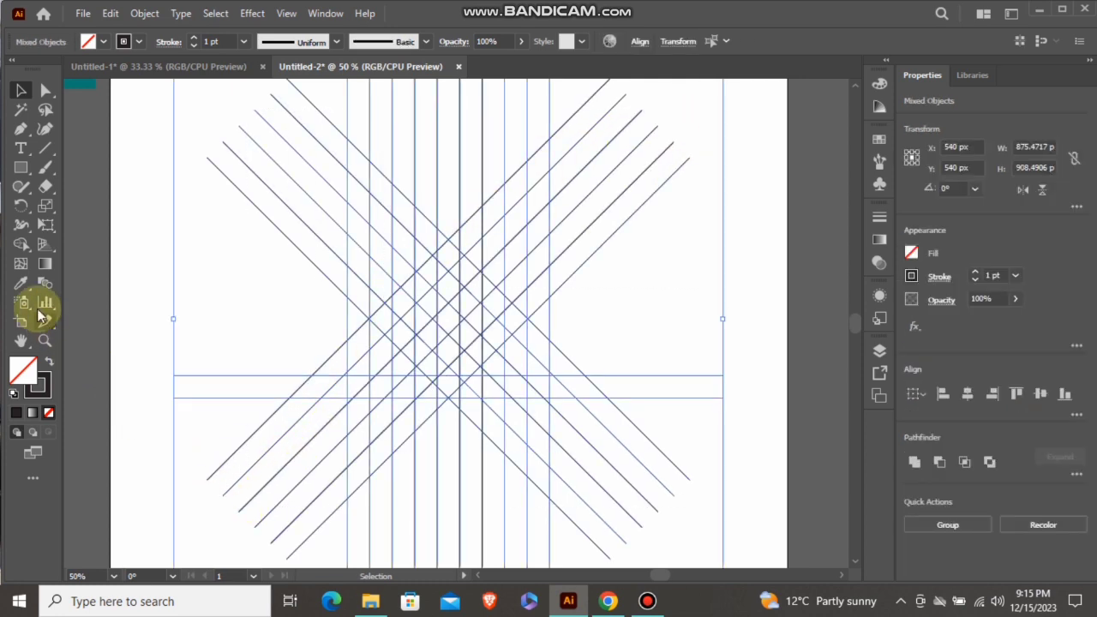
{"action": "left_click", "coordinate": [21, 243]}
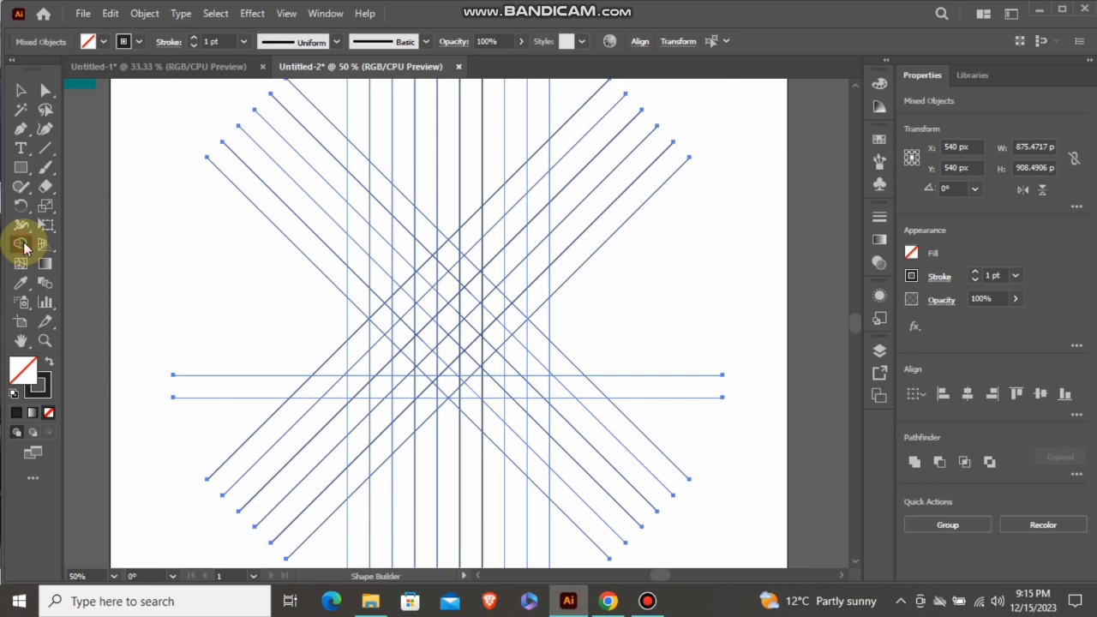
{"action": "left_click", "coordinate": [49, 363]}
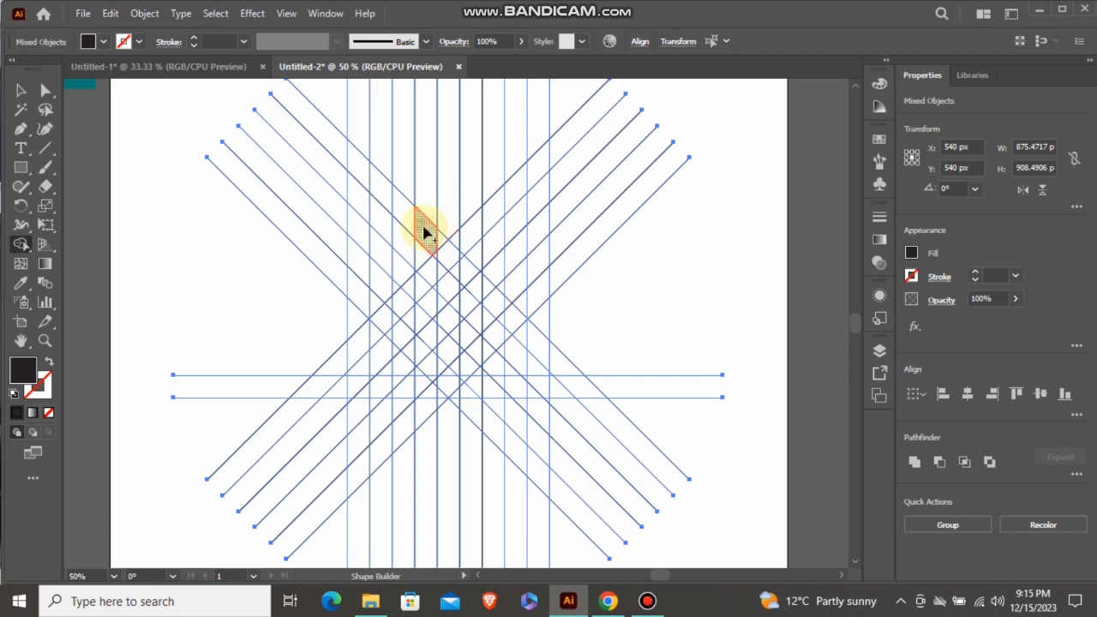
{"action": "mouse_move", "coordinate": [390, 203]}
{"action": "left_mouse_down"}
{"action": "mouse_move", "coordinate": [360, 175]}
{"action": "mouse_move", "coordinate": [358, 225]}
{"action": "mouse_move", "coordinate": [442, 315]}
{"action": "left_mouse_up"}
{"action": "scroll", "coordinate": [443, 312], "scroll_direction": "up", "scroll_amount": 2}
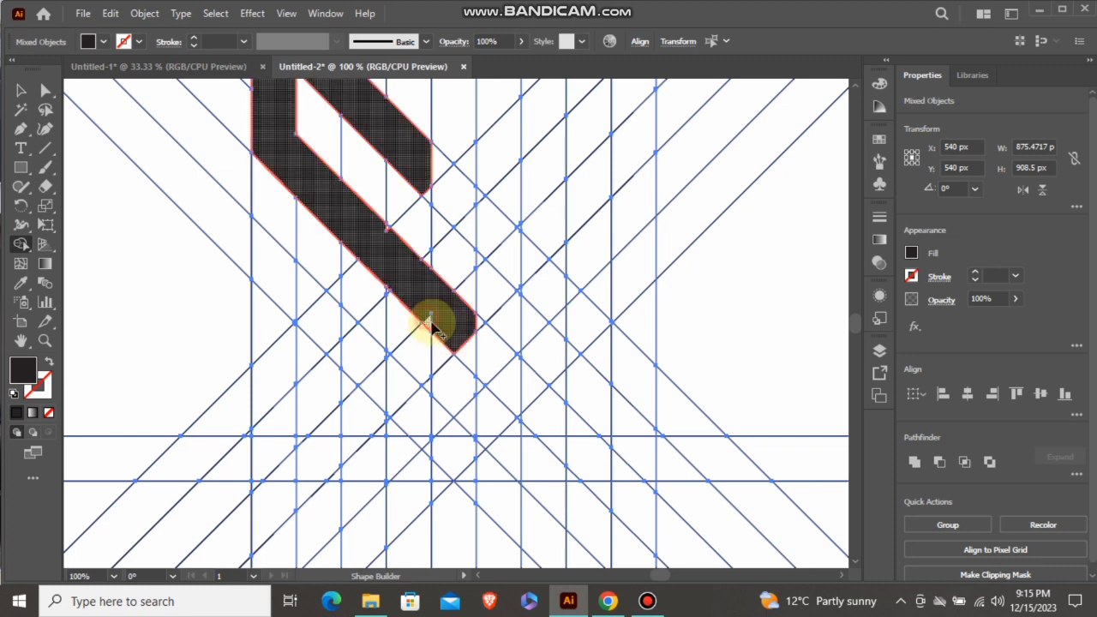
{"action": "scroll", "coordinate": [440, 334], "scroll_direction": "down", "scroll_amount": 1}
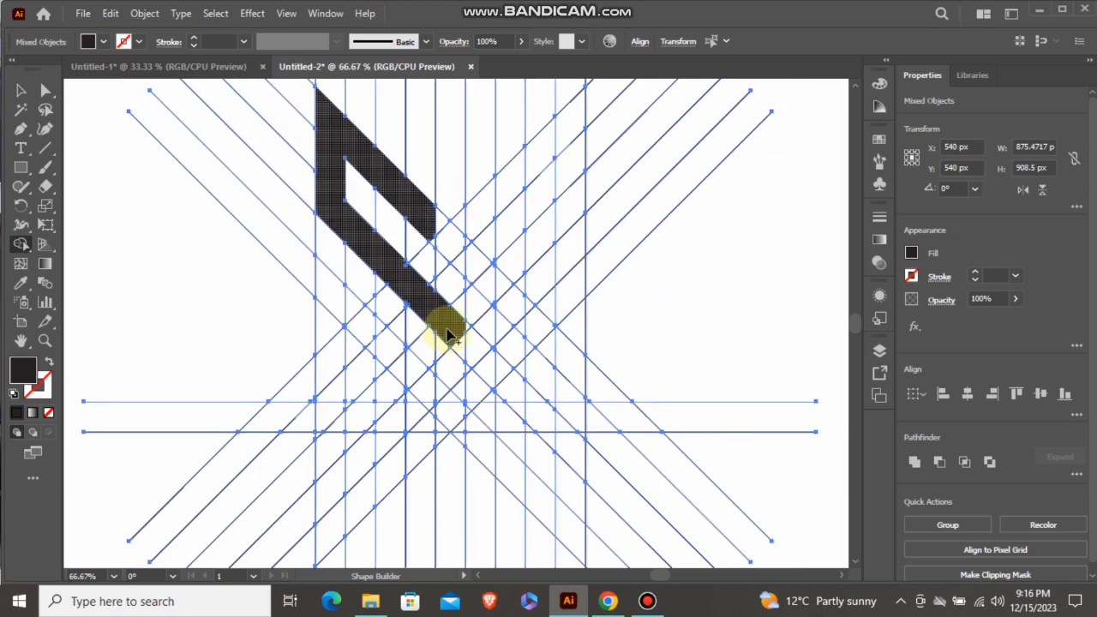
{"action": "mouse_move", "coordinate": [449, 326]}
{"action": "left_mouse_down"}
{"action": "mouse_move", "coordinate": [514, 254]}
{"action": "mouse_move", "coordinate": [551, 238]}
{"action": "mouse_move", "coordinate": [568, 127]}
{"action": "mouse_move", "coordinate": [488, 217]}
{"action": "left_mouse_up"}
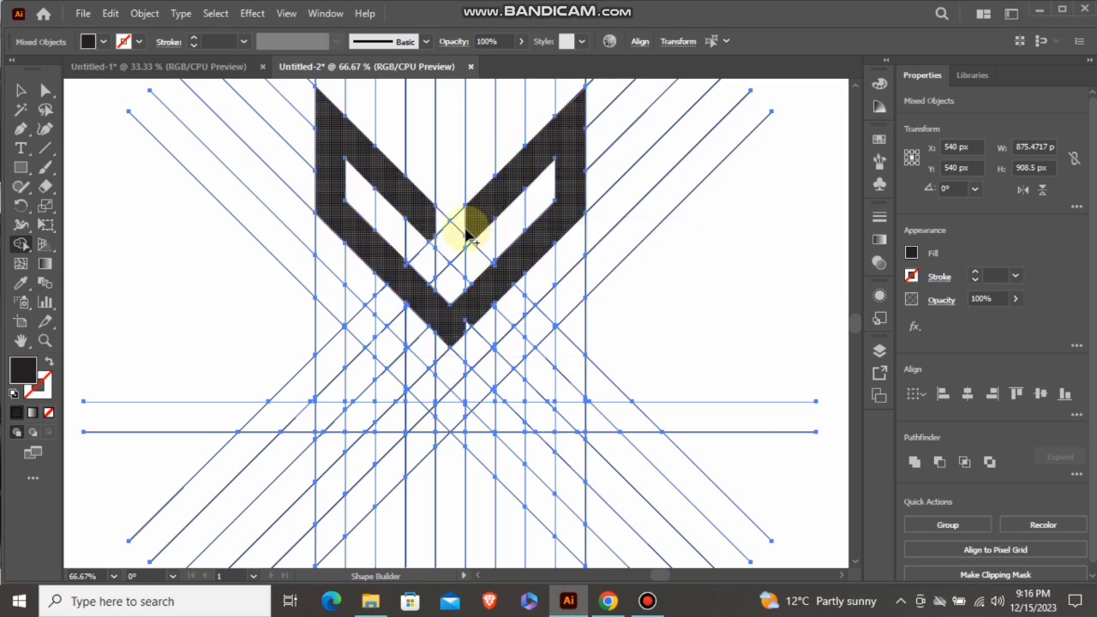
Merge the leftover slivers along the lower tip and inner edges of the upper V shape into it
{"action": "scroll", "coordinate": [476, 236], "scroll_direction": "up", "scroll_amount": 2}
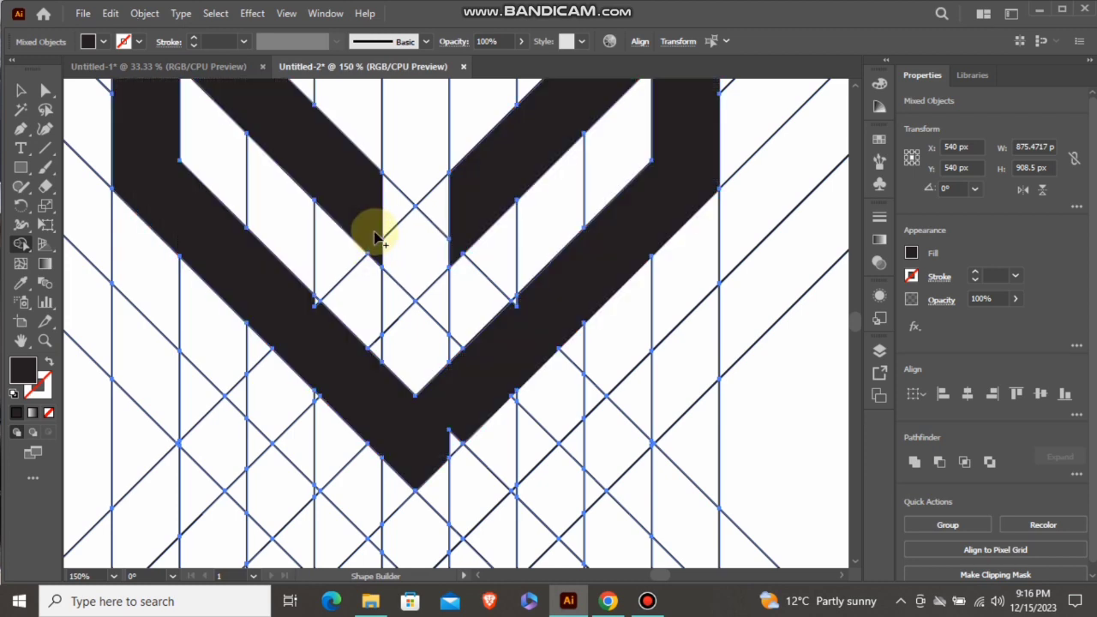
{"action": "left_click", "coordinate": [414, 379], "text": "alt"}
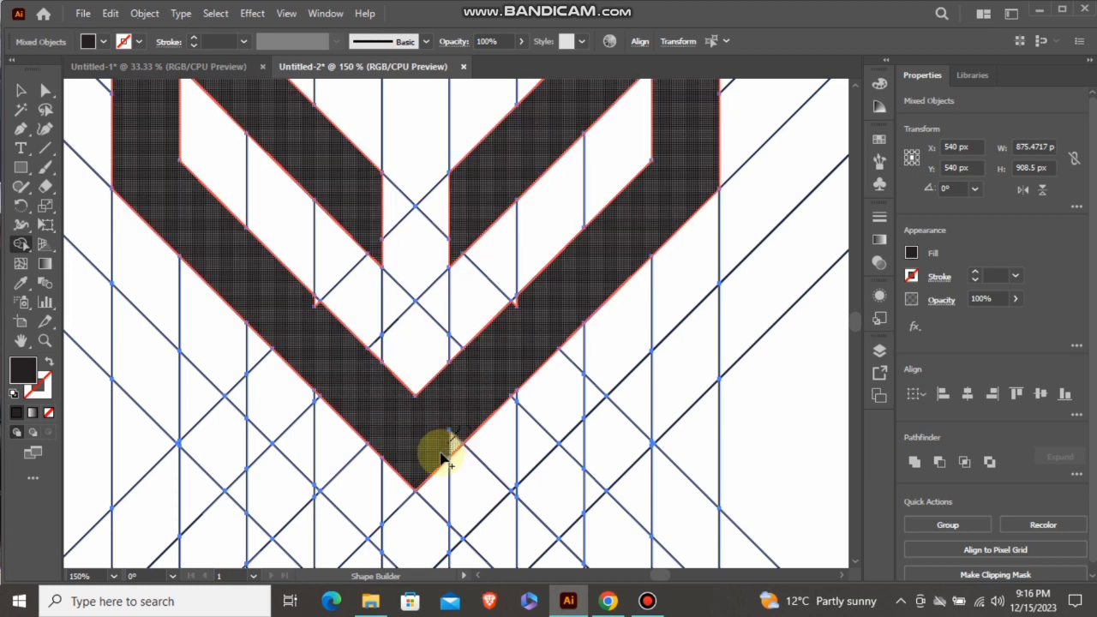
{"action": "scroll", "coordinate": [523, 301], "scroll_direction": "up", "scroll_amount": 1}
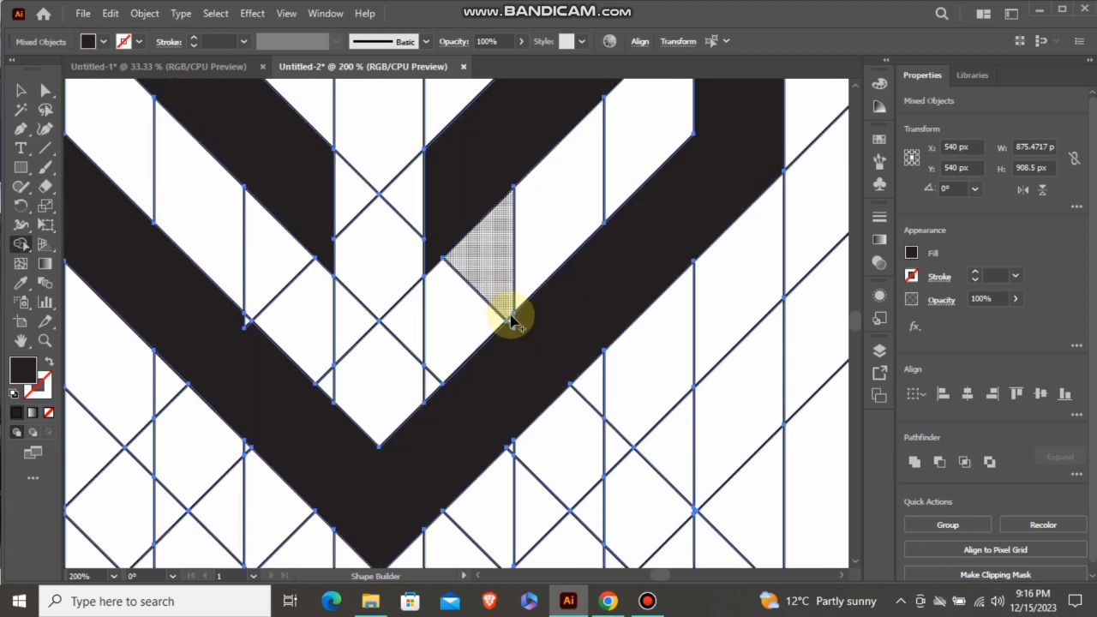
{"action": "left_click_drag", "start_coordinate": [512, 320], "coordinate": [503, 339]}
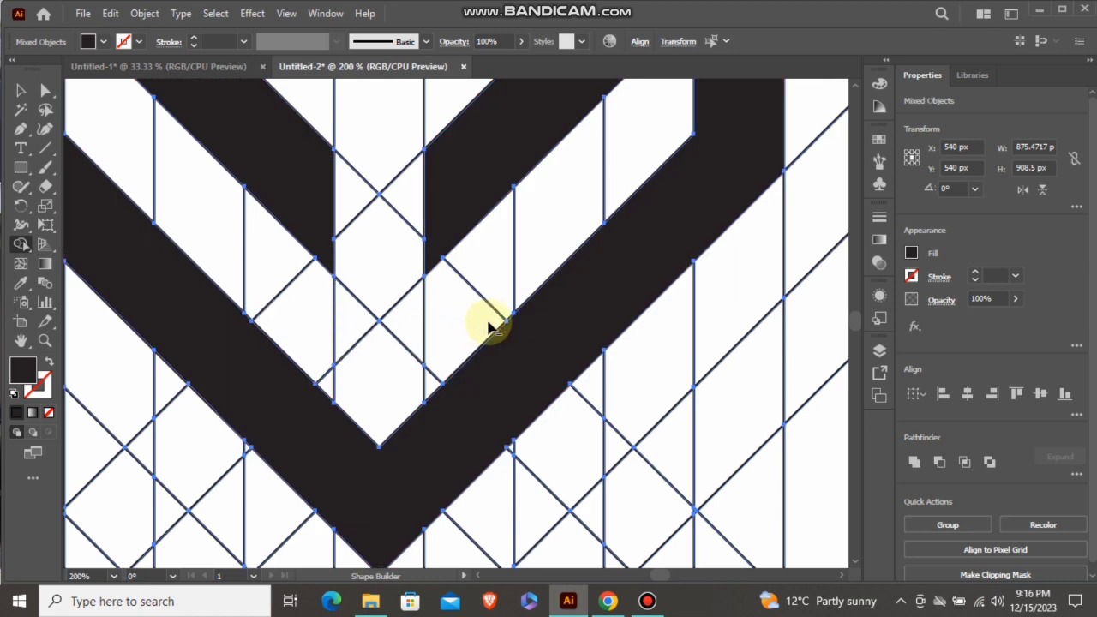
Merge the grid cells below the V into a black M shape with vertical legs and short inward feet on the horizontal band
{"action": "scroll", "coordinate": [588, 319], "scroll_direction": "down", "scroll_amount": 3}
{"action": "scroll", "coordinate": [543, 298], "scroll_direction": "down", "scroll_amount": 2}
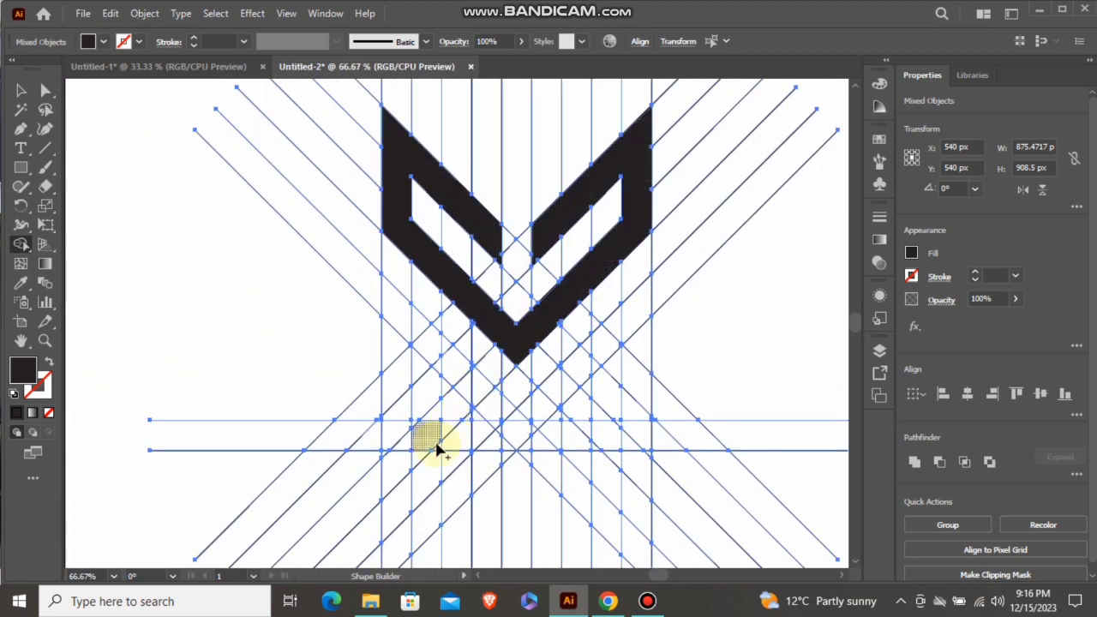
{"action": "mouse_move", "coordinate": [438, 447]}
{"action": "left_mouse_down"}
{"action": "mouse_move", "coordinate": [388, 434]}
{"action": "mouse_move", "coordinate": [421, 425]}
{"action": "mouse_move", "coordinate": [393, 424]}
{"action": "mouse_move", "coordinate": [394, 318]}
{"action": "mouse_move", "coordinate": [428, 336]}
{"action": "mouse_move", "coordinate": [492, 411]}
{"action": "left_mouse_up"}
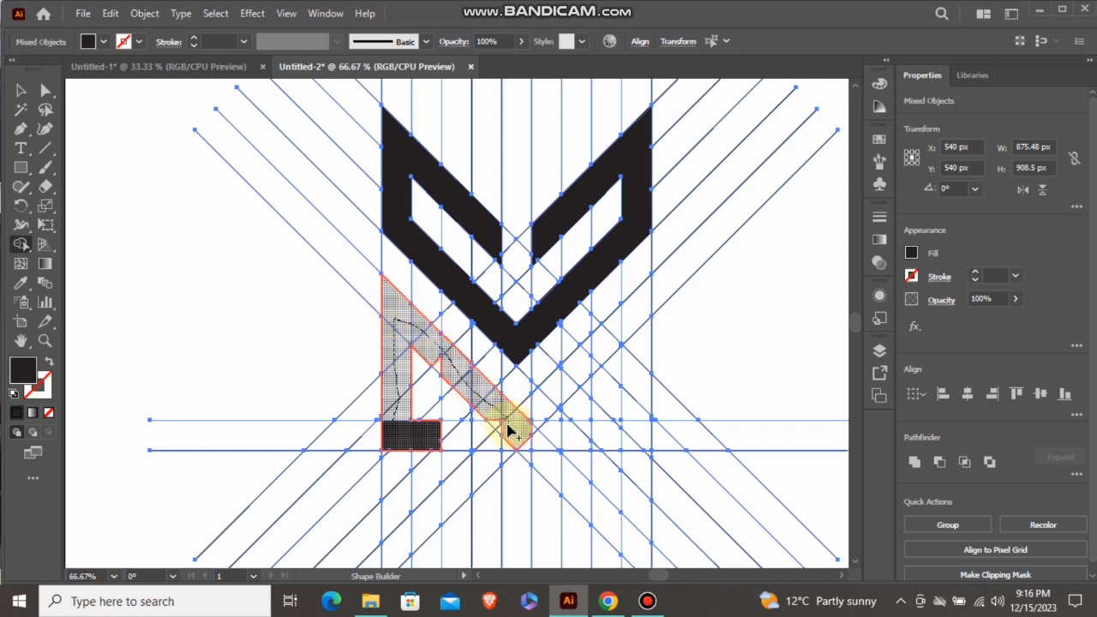
{"action": "left_click_drag", "start_coordinate": [504, 433], "coordinate": [480, 407]}
{"action": "left_click_drag", "start_coordinate": [446, 372], "coordinate": [461, 378]}
{"action": "left_click_drag", "start_coordinate": [520, 429], "coordinate": [631, 313]}
{"action": "left_click_drag", "start_coordinate": [605, 359], "coordinate": [521, 429]}
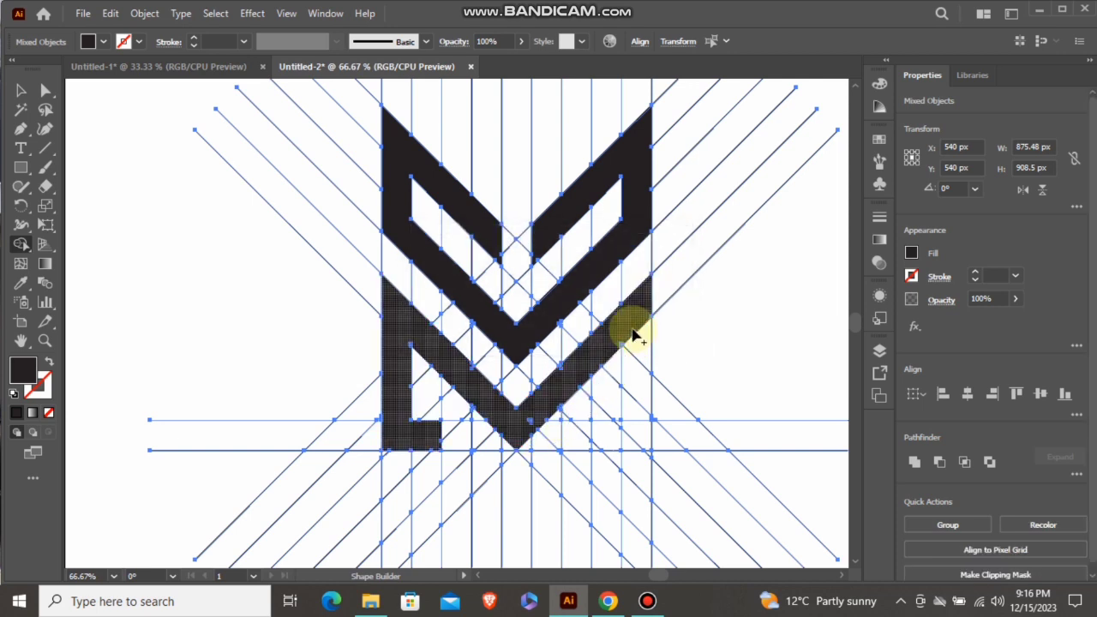
{"action": "left_click_drag", "start_coordinate": [637, 328], "coordinate": [629, 447]}
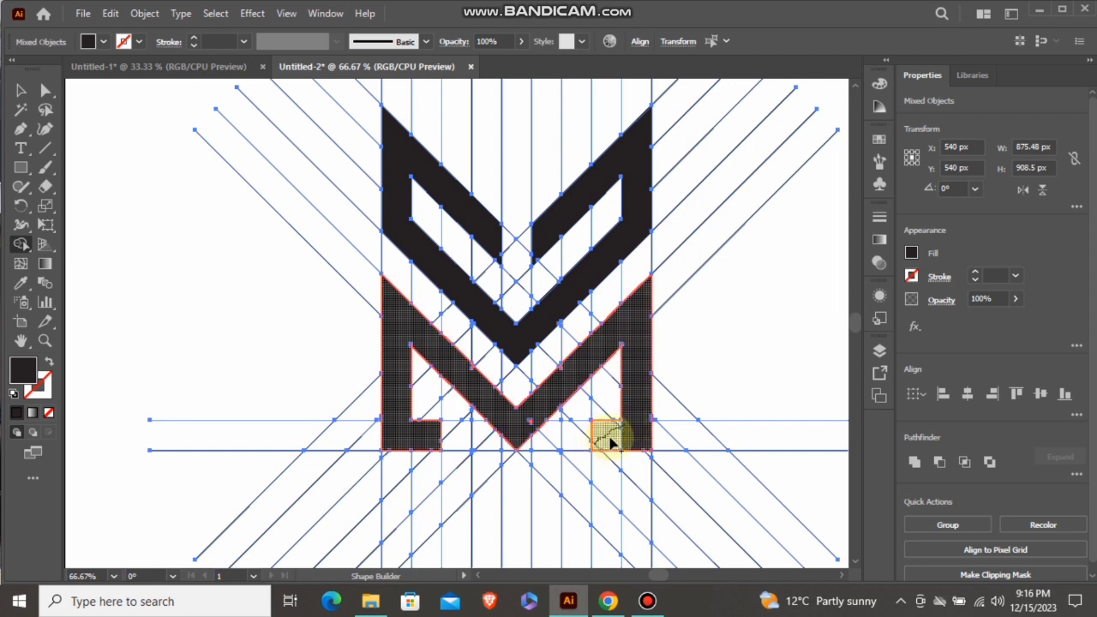
Merge the small leftover slivers along the edges and inner corners of the lower M shape into it
{"action": "scroll", "coordinate": [527, 422], "scroll_direction": "up", "scroll_amount": 1}
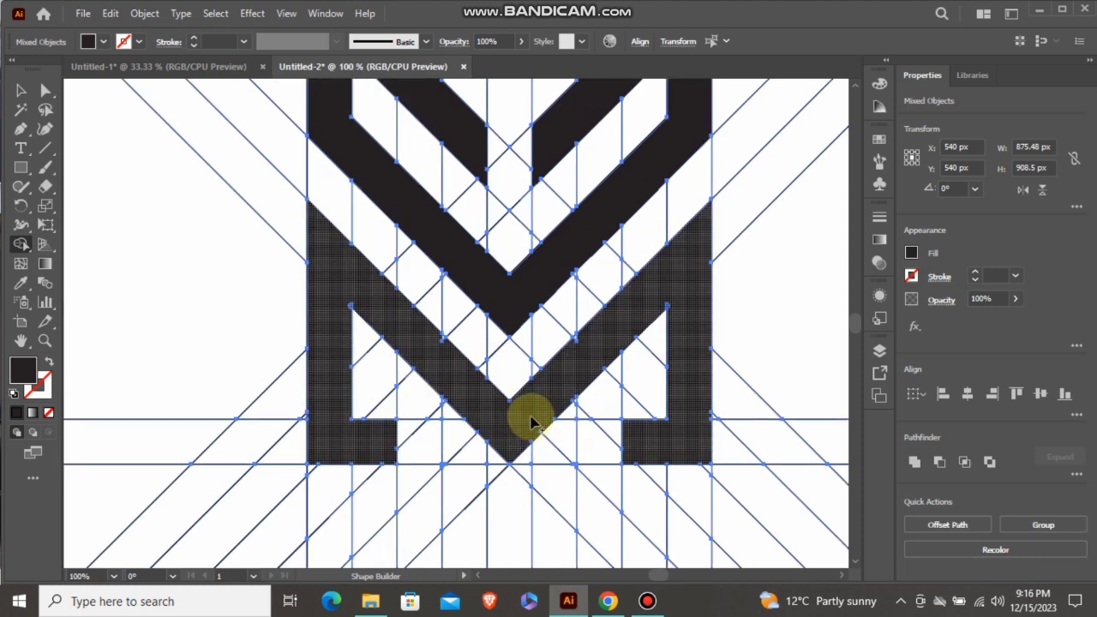
{"action": "scroll", "coordinate": [692, 292], "scroll_direction": "up", "scroll_amount": 2}
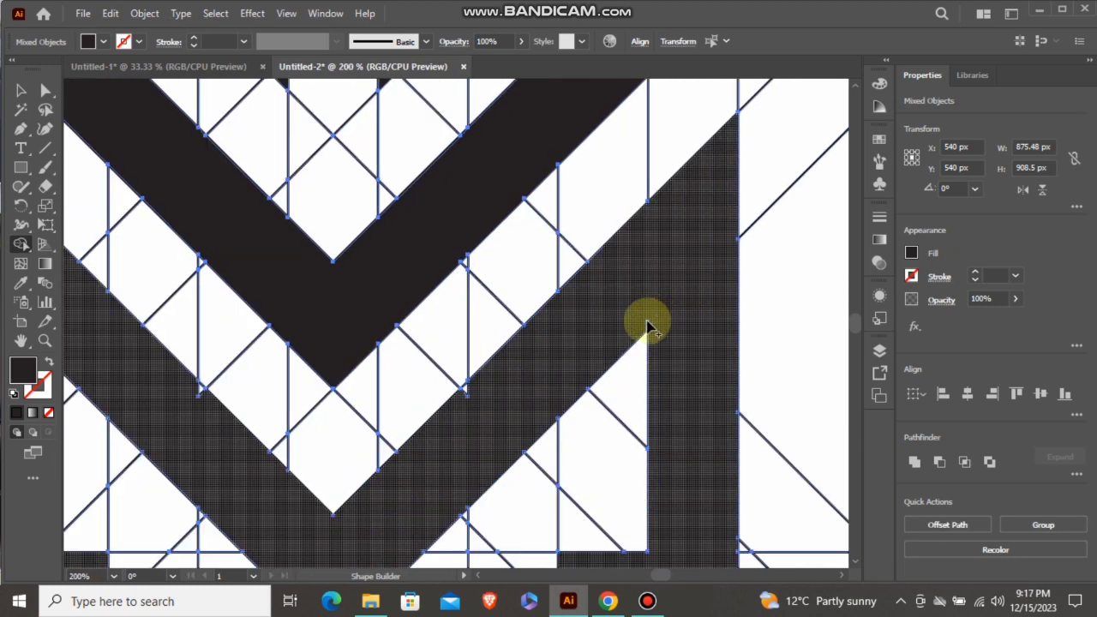
{"action": "left_click", "coordinate": [640, 322]}
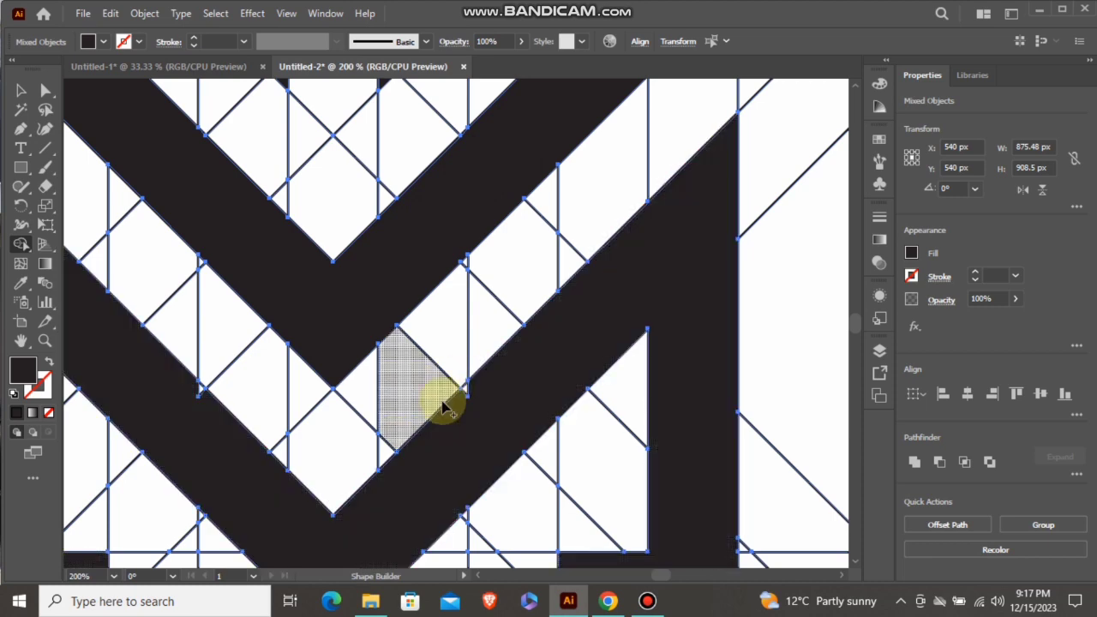
{"action": "left_click", "coordinate": [462, 396]}
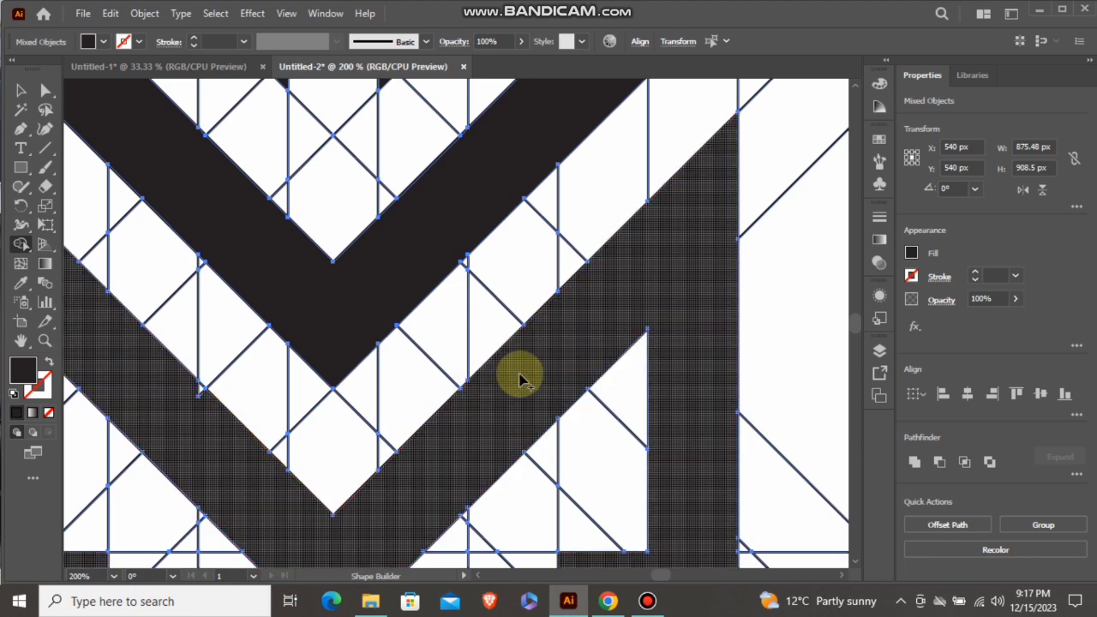
{"action": "scroll", "coordinate": [547, 370], "scroll_direction": "down", "scroll_amount": 2}
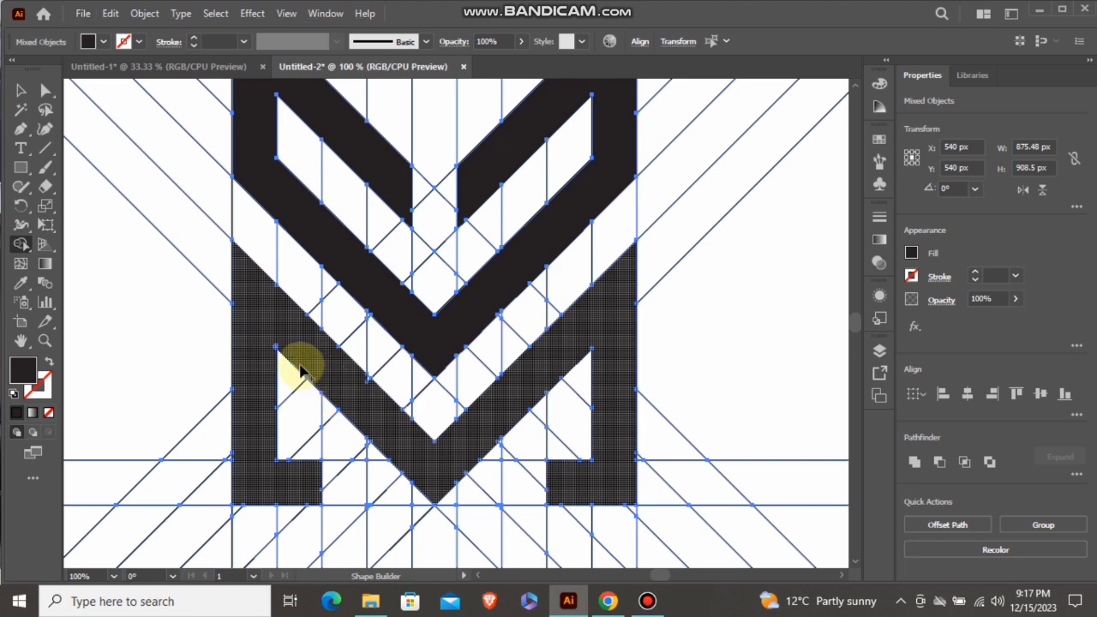
{"action": "scroll", "coordinate": [305, 360], "scroll_direction": "up", "scroll_amount": 1}
{"action": "scroll", "coordinate": [401, 415], "scroll_direction": "up", "scroll_amount": 1}
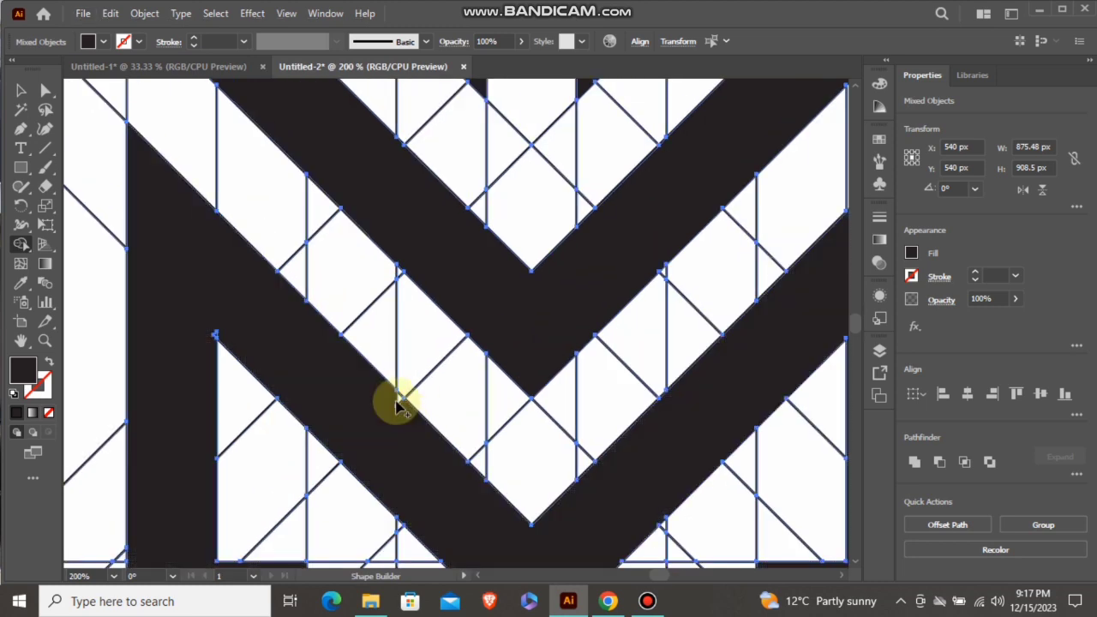
{"action": "left_click_drag", "start_coordinate": [396, 400], "coordinate": [401, 409]}
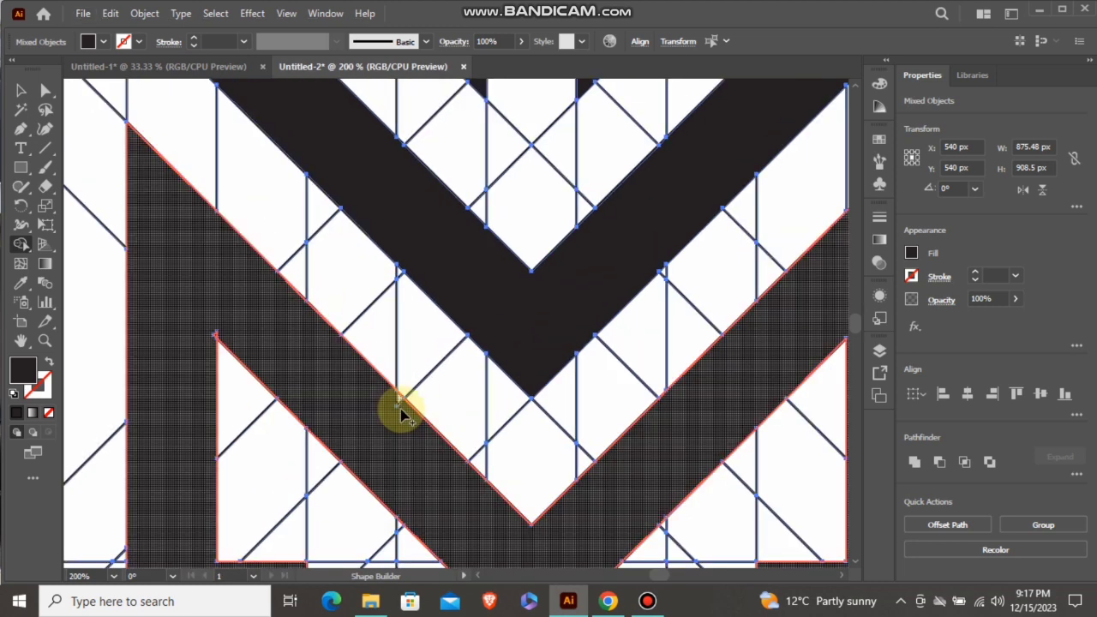
{"action": "left_click", "coordinate": [220, 336]}
Ungroup the diagonal line group that contains the upper V shape
{"action": "scroll", "coordinate": [262, 337], "scroll_direction": "down", "scroll_amount": 2}
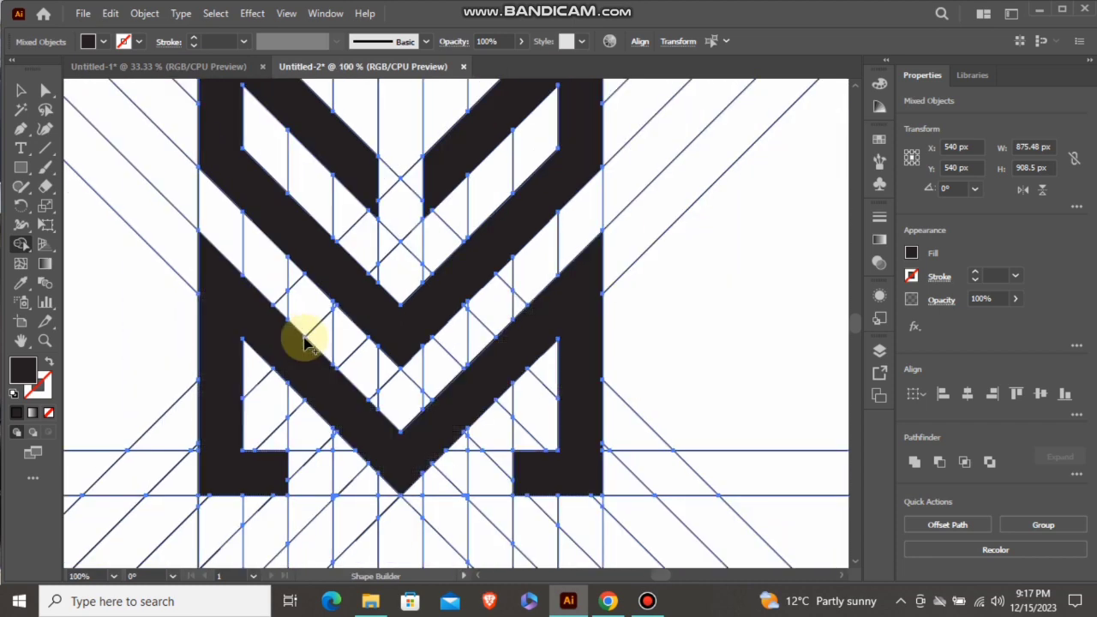
{"action": "scroll", "coordinate": [377, 368], "scroll_direction": "down", "scroll_amount": 1}
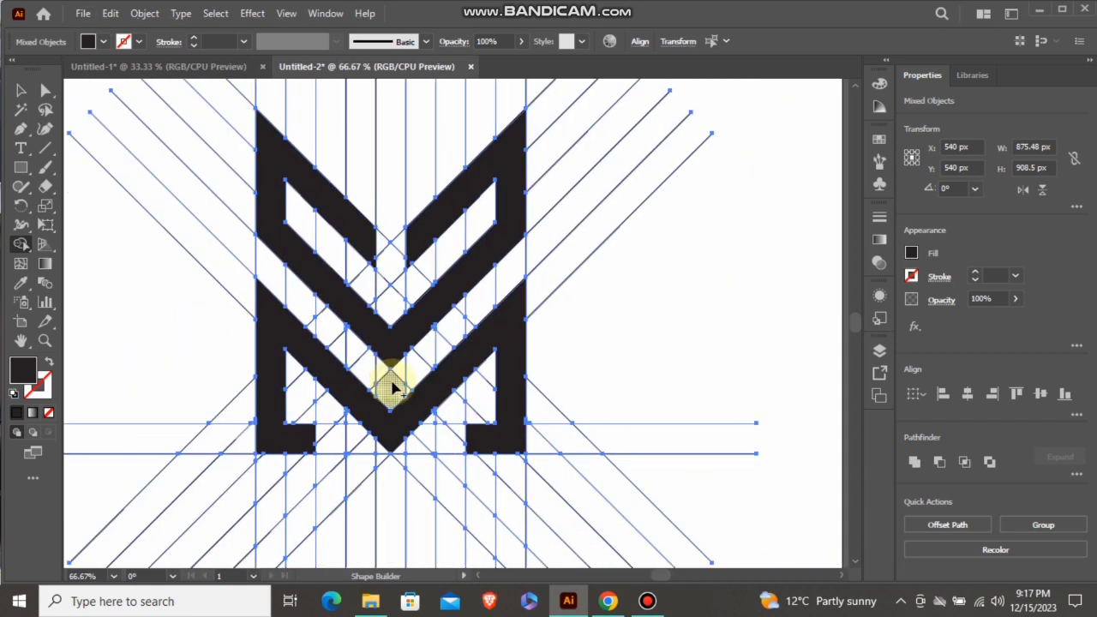
{"action": "left_click", "coordinate": [20, 90]}
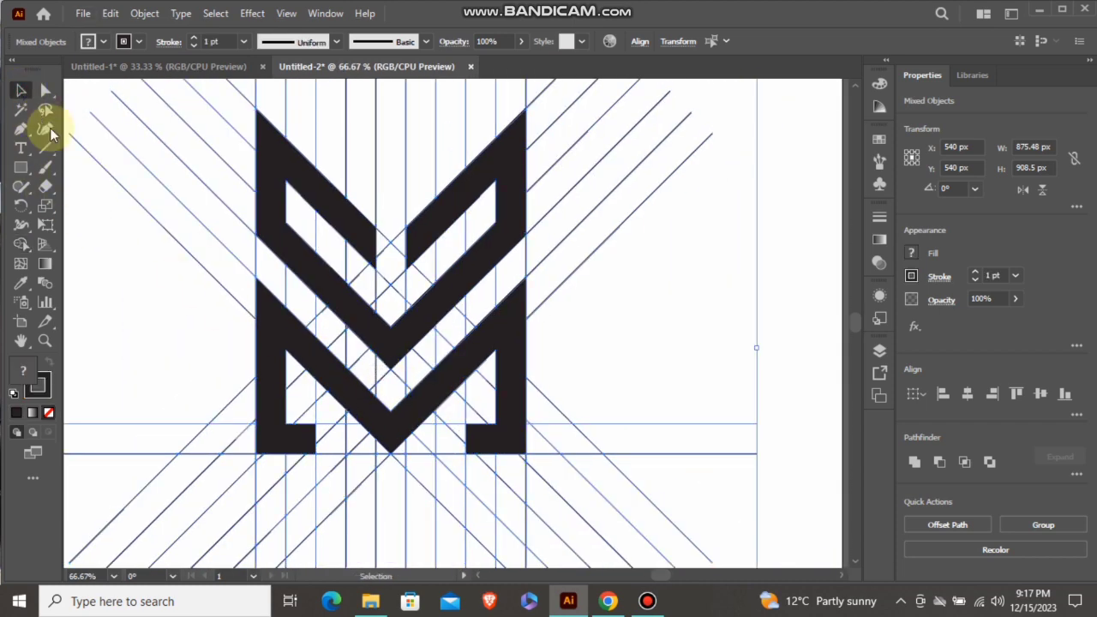
{"action": "left_click", "coordinate": [159, 290]}
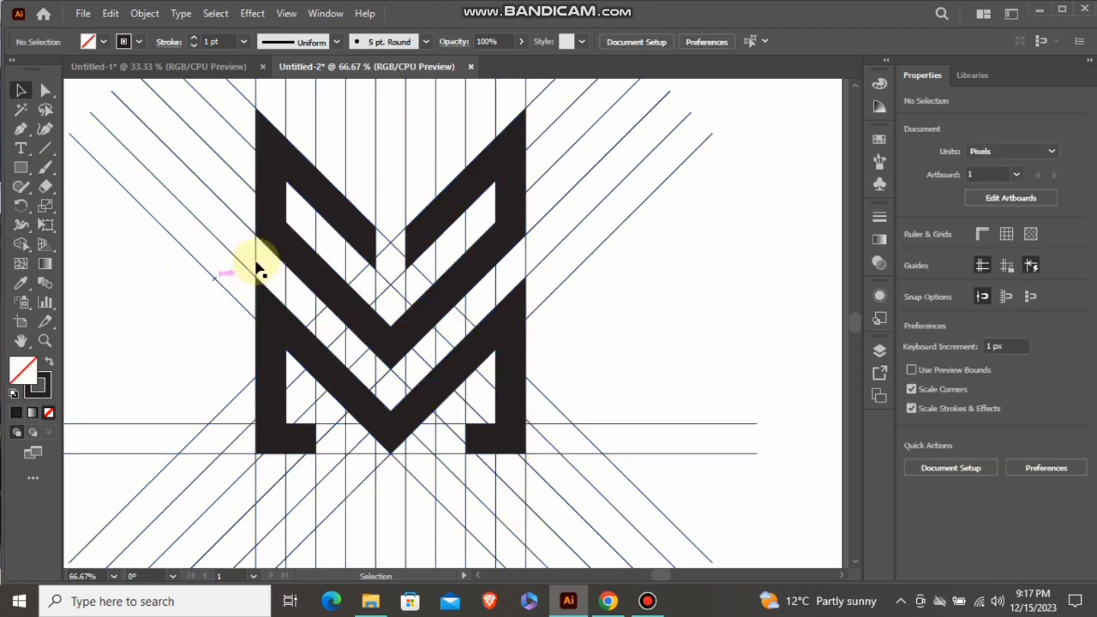
{"action": "left_click", "coordinate": [319, 208]}
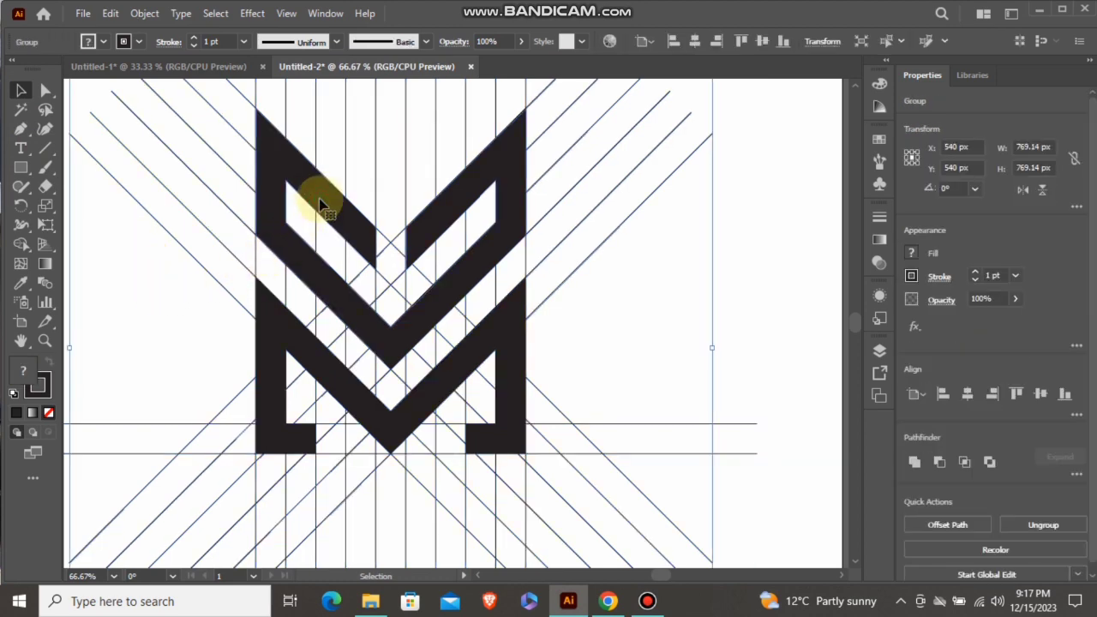
{"action": "right_click", "coordinate": [319, 206]}
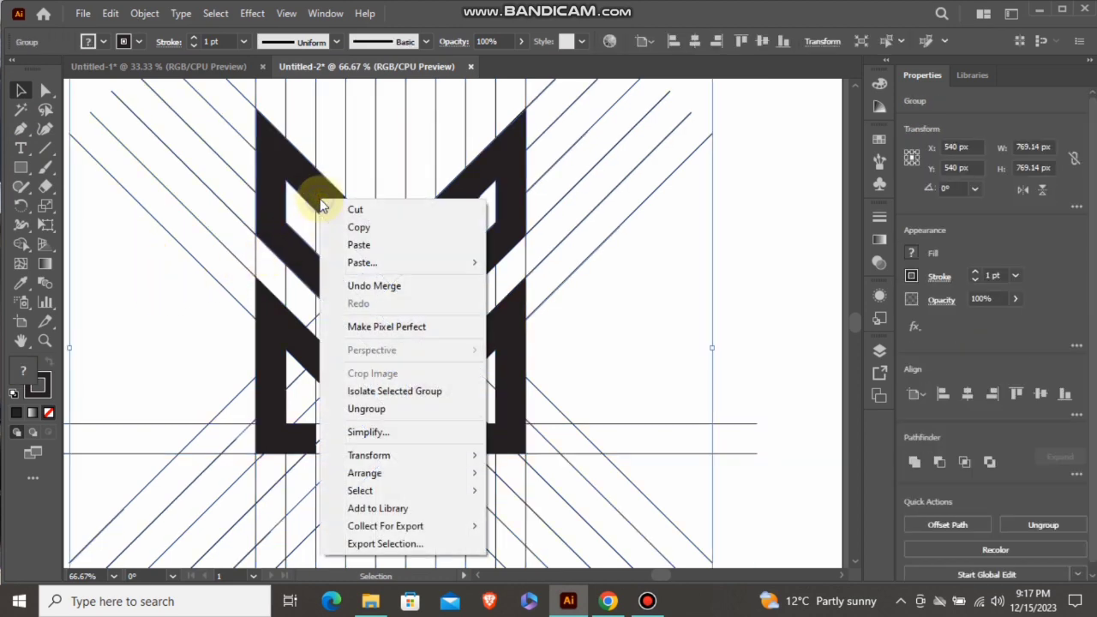
{"action": "left_click", "coordinate": [387, 410]}
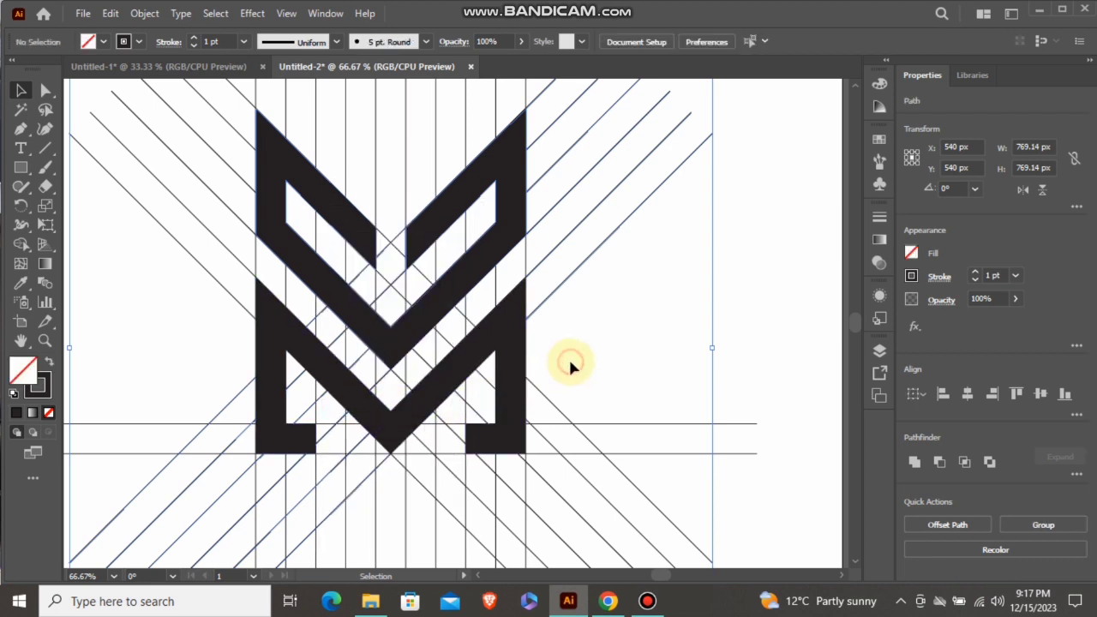
Select the lower M shape together with the upper V shape and cut both out of the grid
{"action": "left_click", "coordinate": [515, 338]}
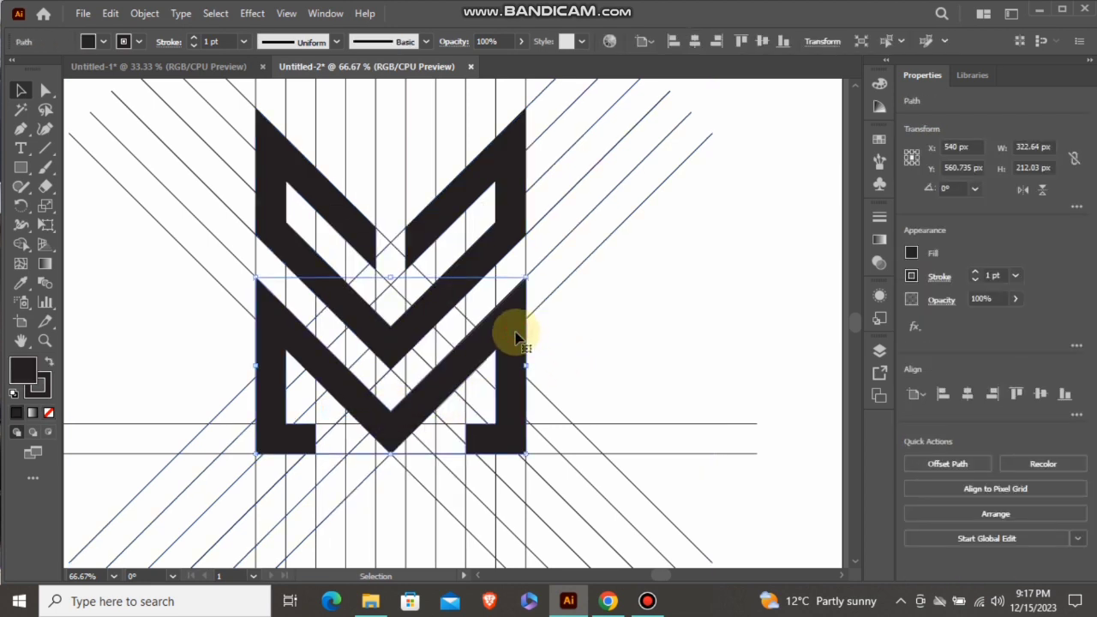
{"action": "left_click", "coordinate": [484, 259], "text": "shift"}
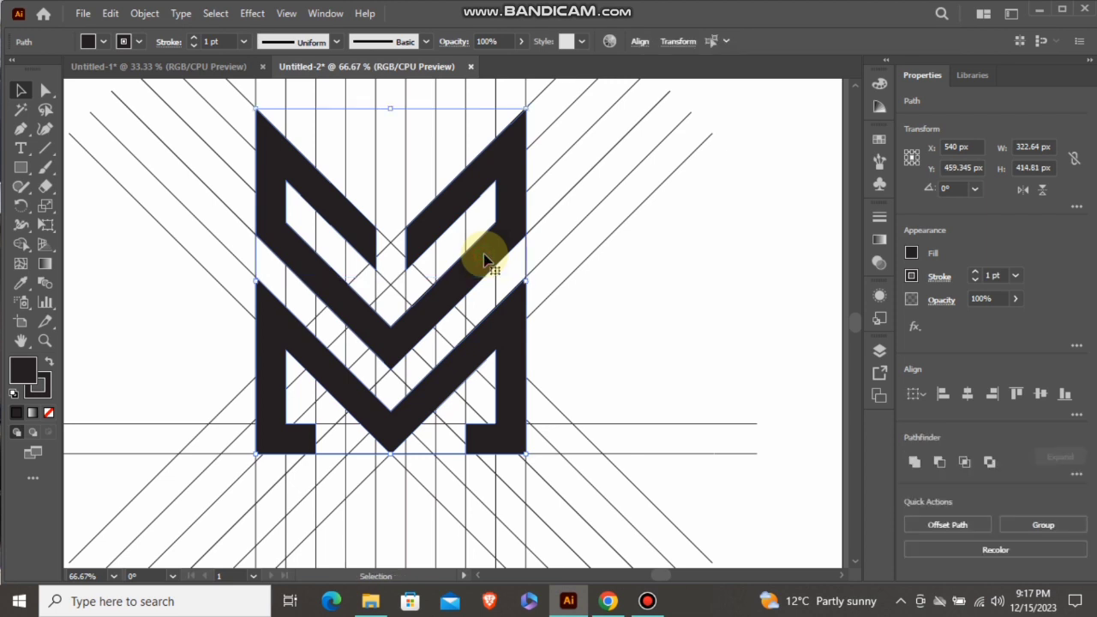
{"action": "key", "text": "Delete"}
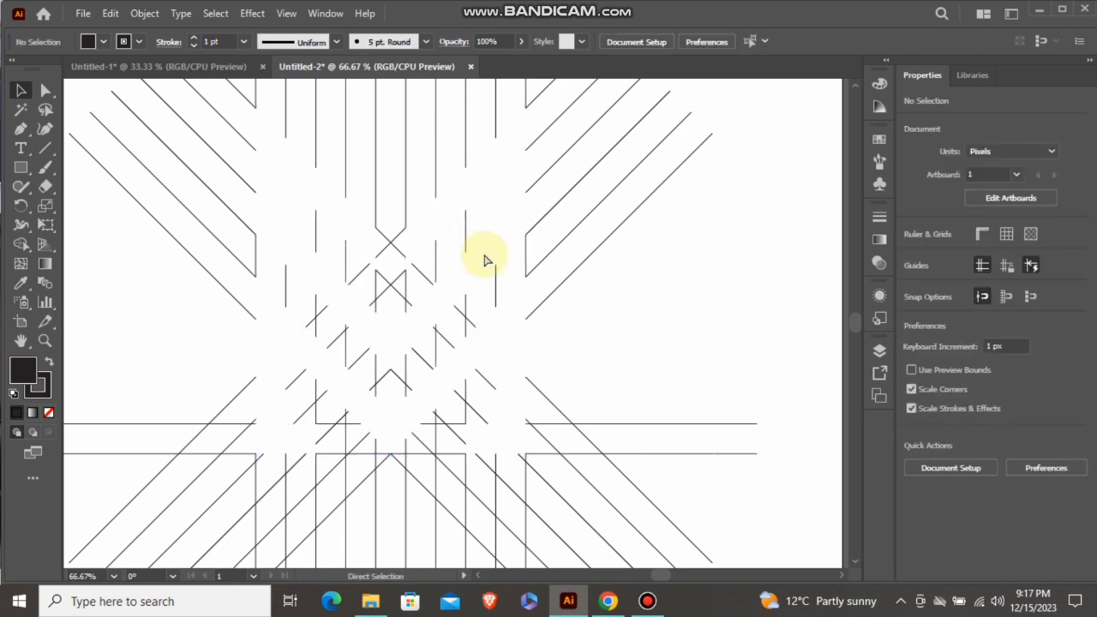
Select all remaining construction lines on the artboard and delete them
{"action": "key", "text": "ctrl+0"}
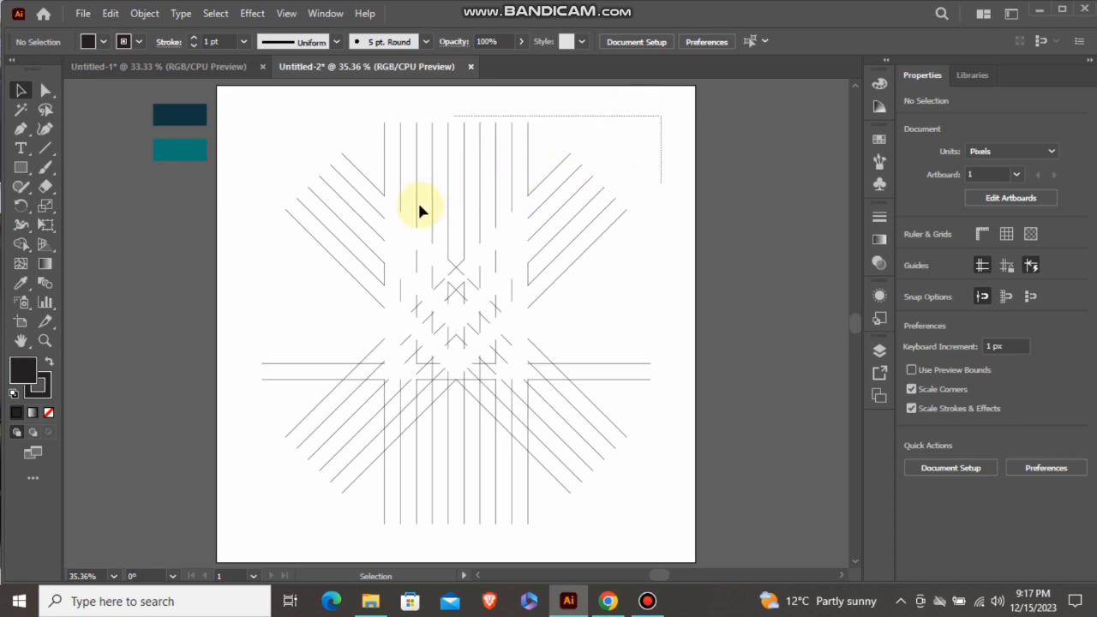
{"action": "left_click_drag", "start_coordinate": [322, 377], "coordinate": [286, 548]}
{"action": "key", "text": "Delete"}
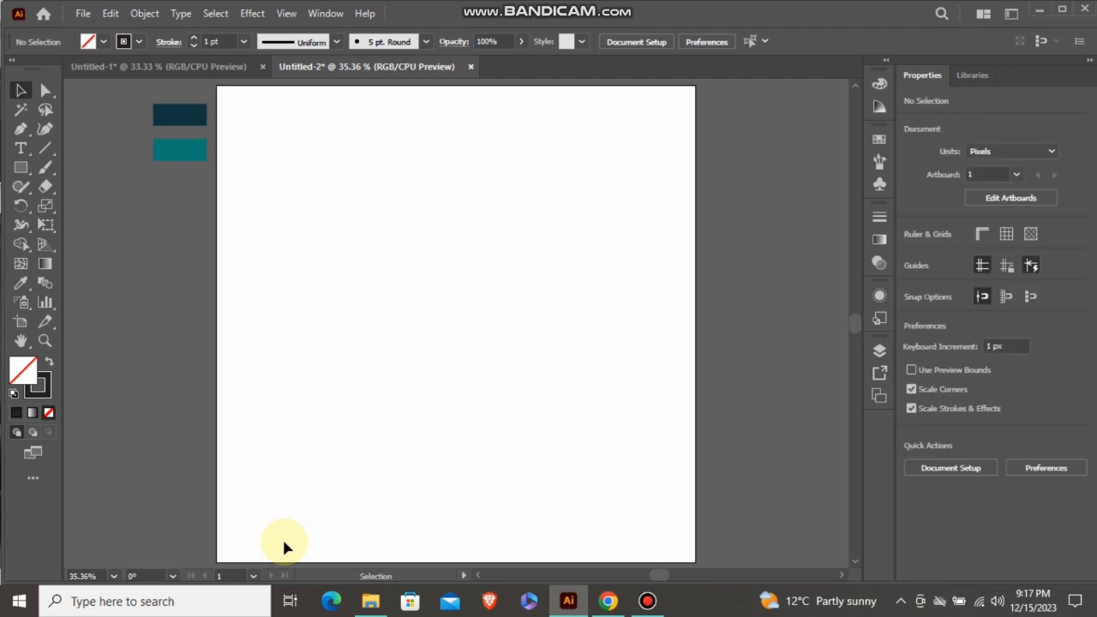
Paste the cut V and M shapes back onto the artboard and group them into one logo
{"action": "key", "text": "ctrl+z"}
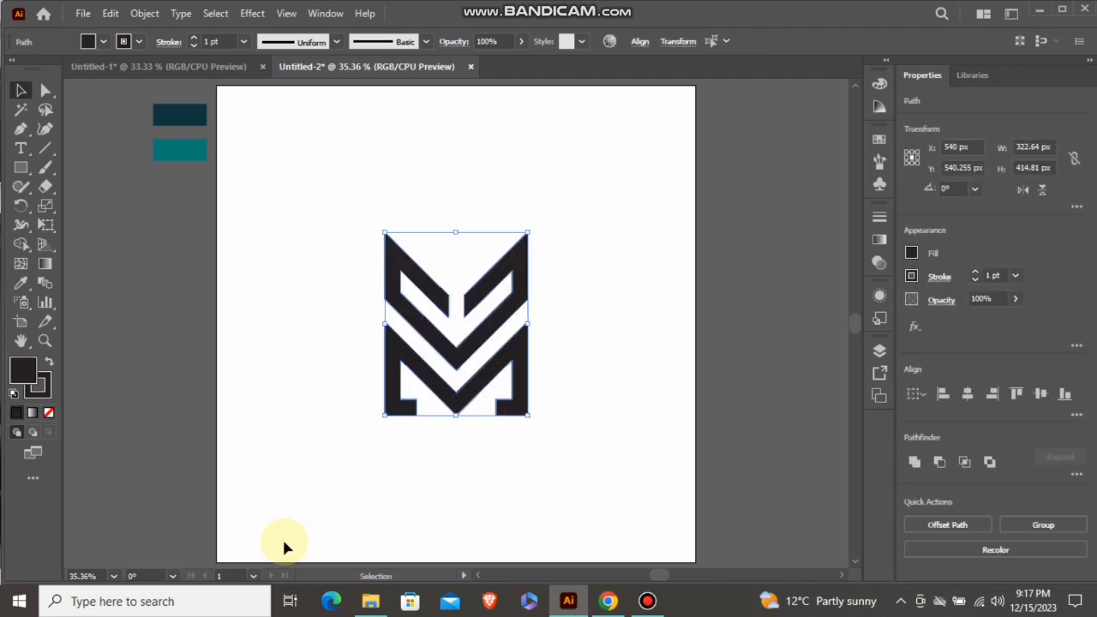
{"action": "right_click", "coordinate": [453, 343]}
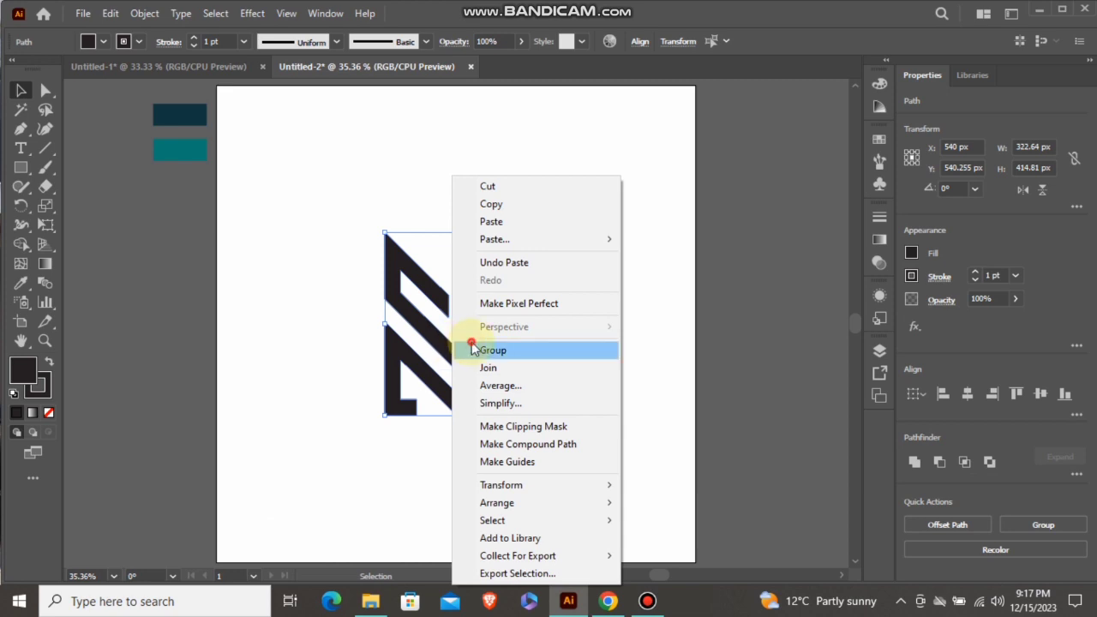
{"action": "left_click", "coordinate": [473, 349]}
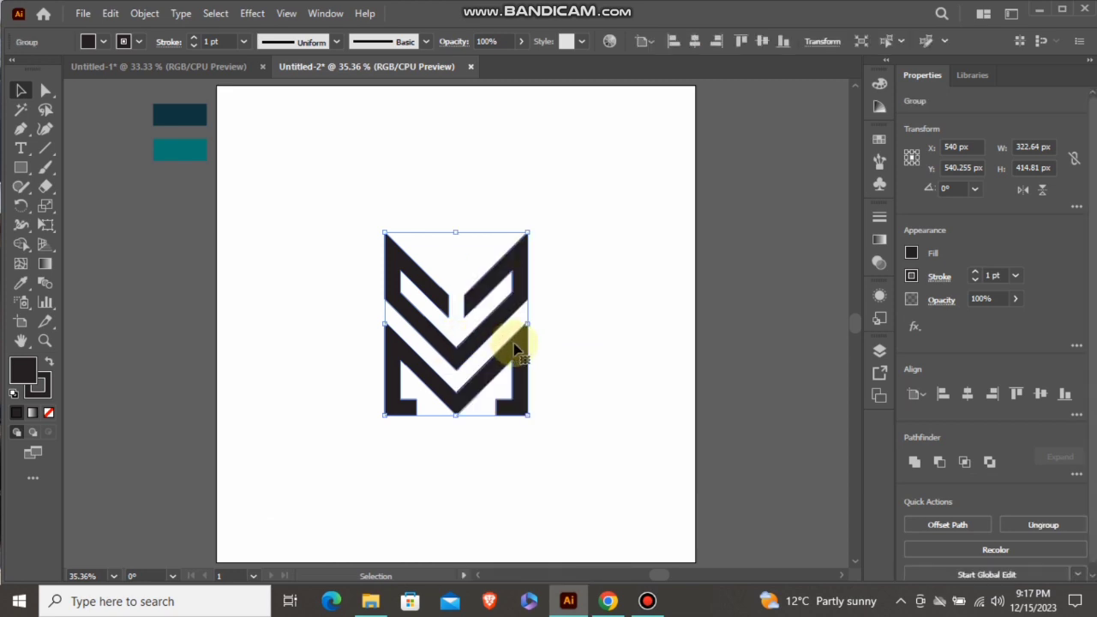
{"action": "left_click", "coordinate": [561, 290]}
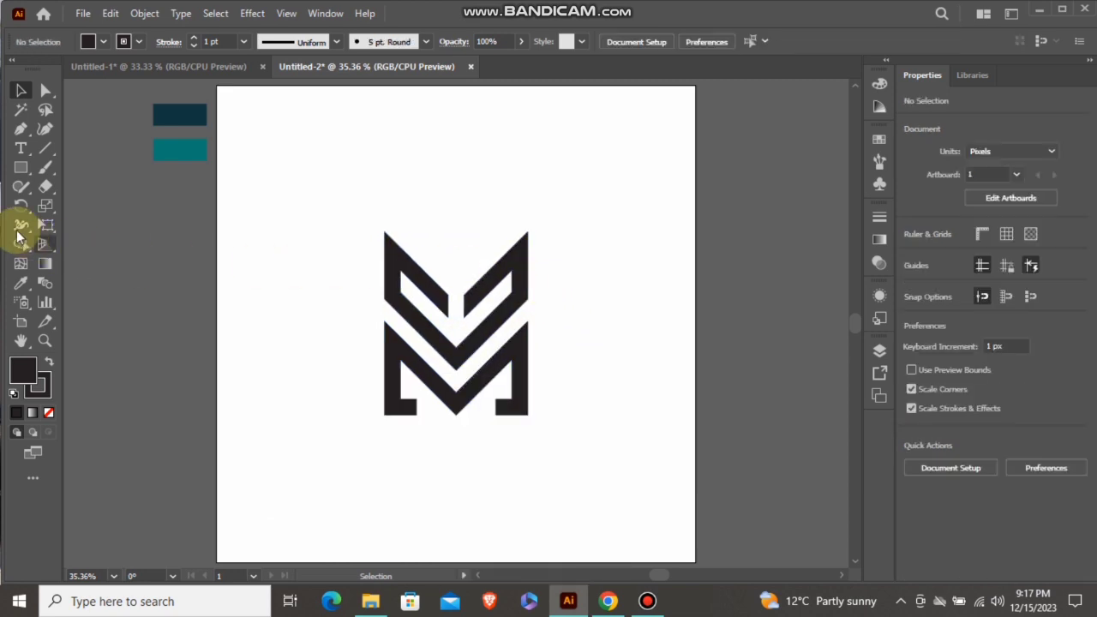
Draw a 1080 by 1080 px rectangle covering the whole artboard and fill it with the dark navy sample colour
{"action": "left_click", "coordinate": [21, 167]}
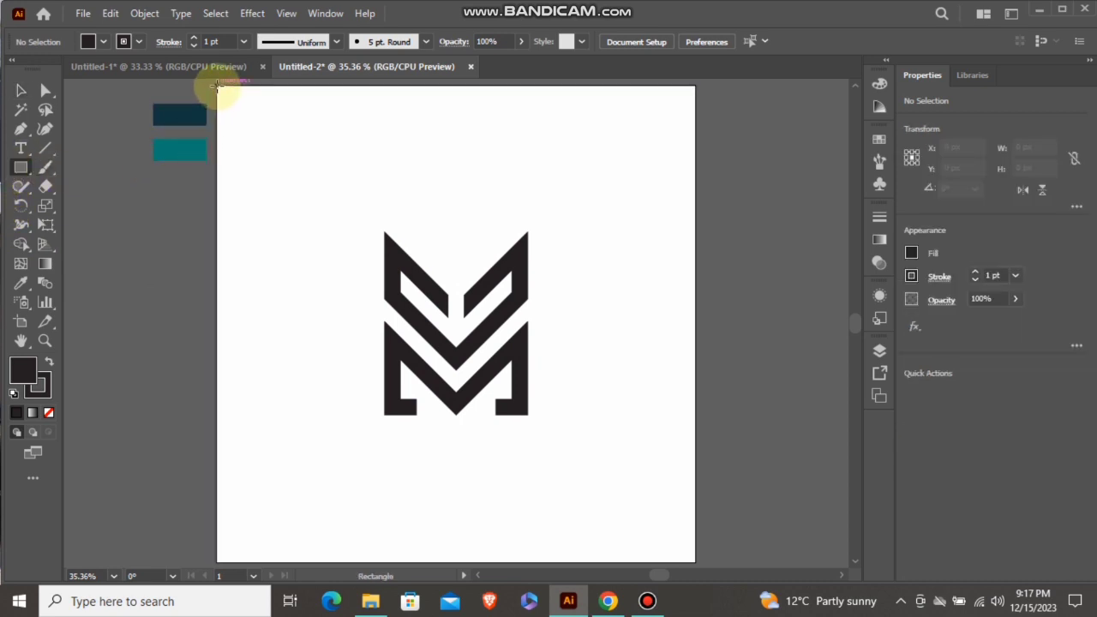
{"action": "left_click_drag", "start_coordinate": [217, 85], "coordinate": [694, 562]}
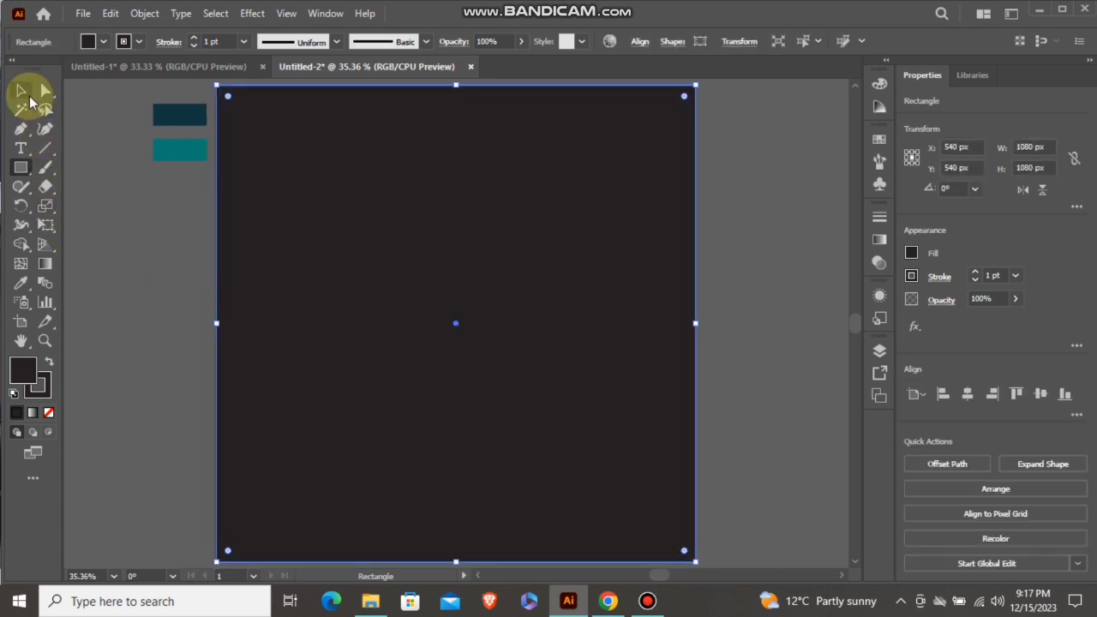
{"action": "left_click", "coordinate": [23, 92]}
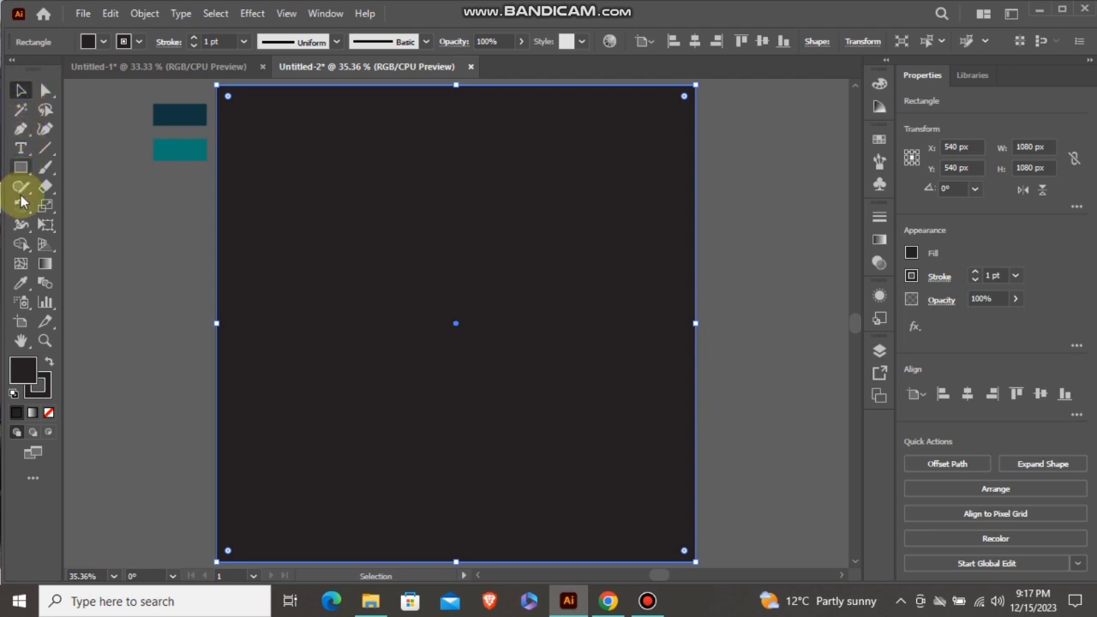
{"action": "left_click", "coordinate": [21, 284]}
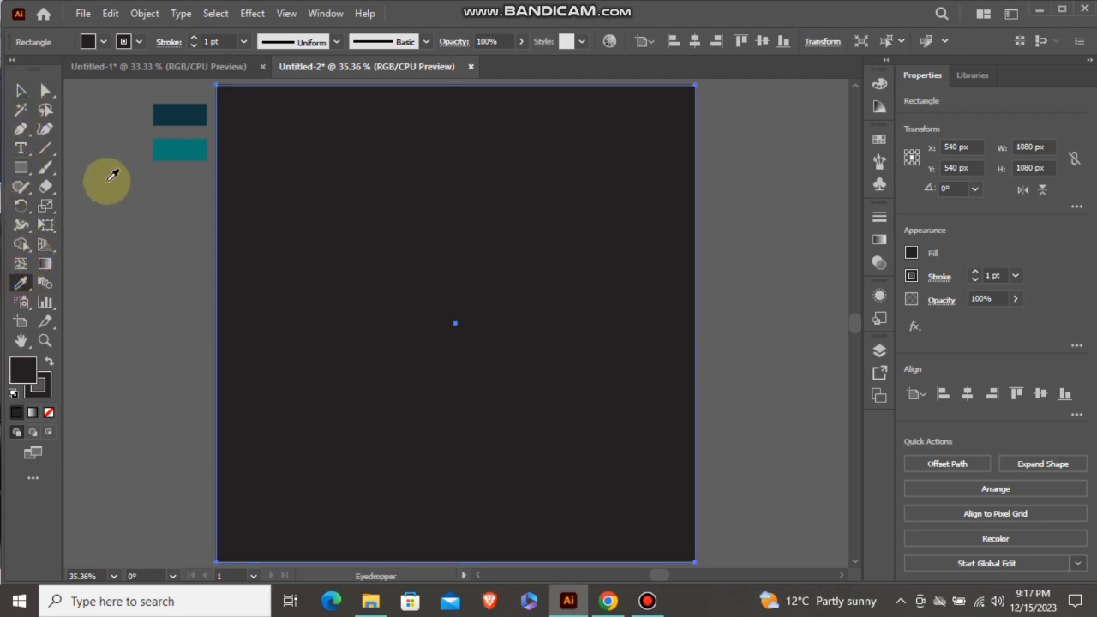
{"action": "left_click", "coordinate": [168, 104]}
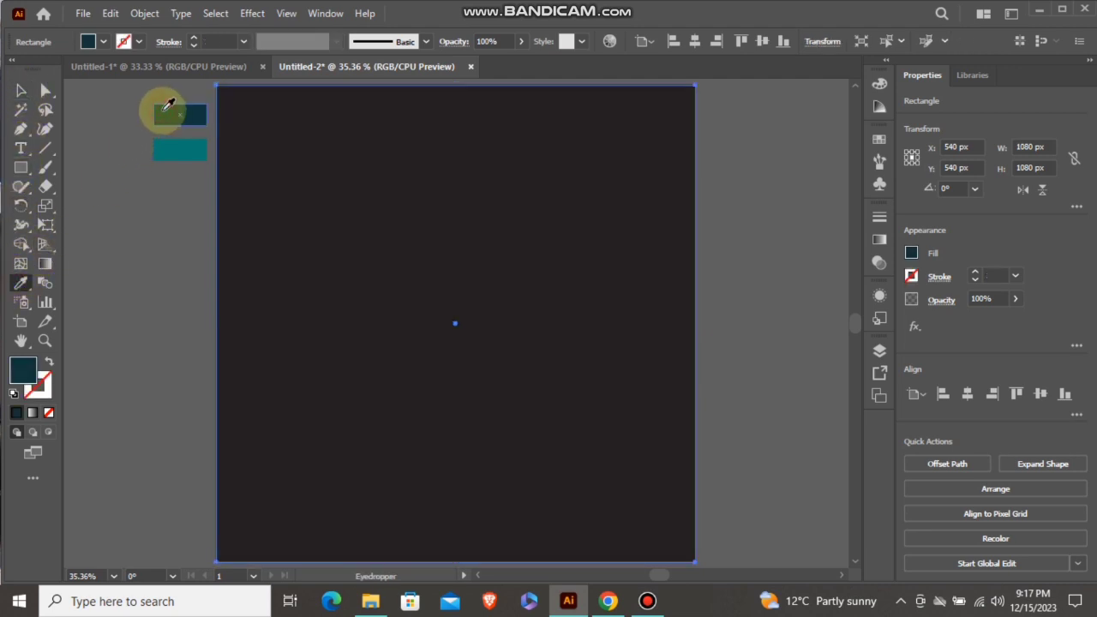
{"action": "left_click", "coordinate": [18, 91]}
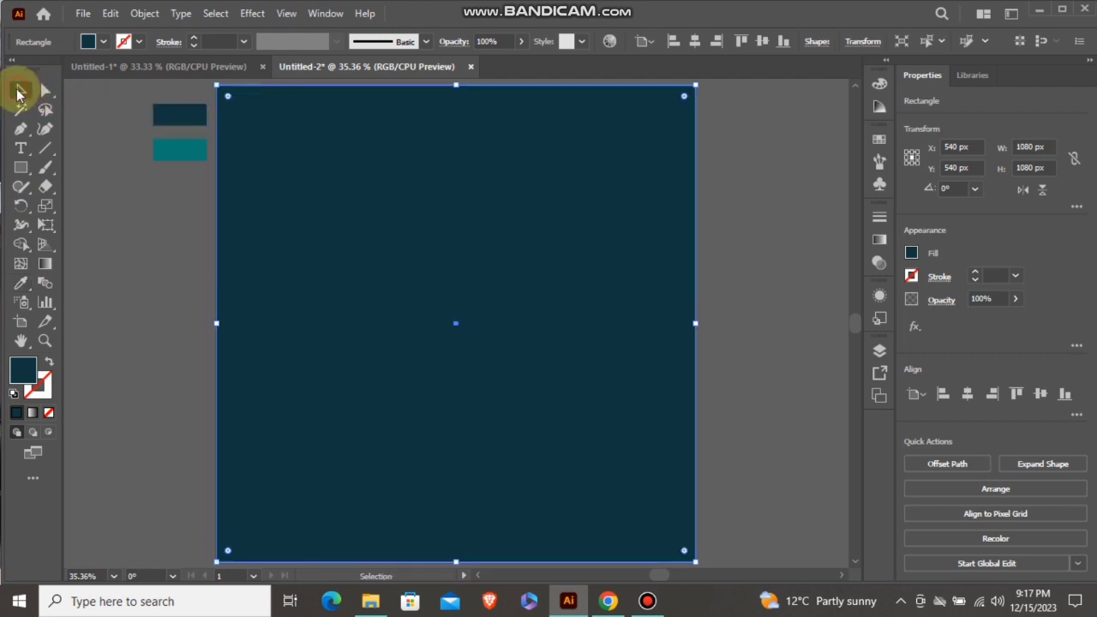
Send the navy background rectangle to the back, behind the logo
{"action": "right_click", "coordinate": [576, 314]}
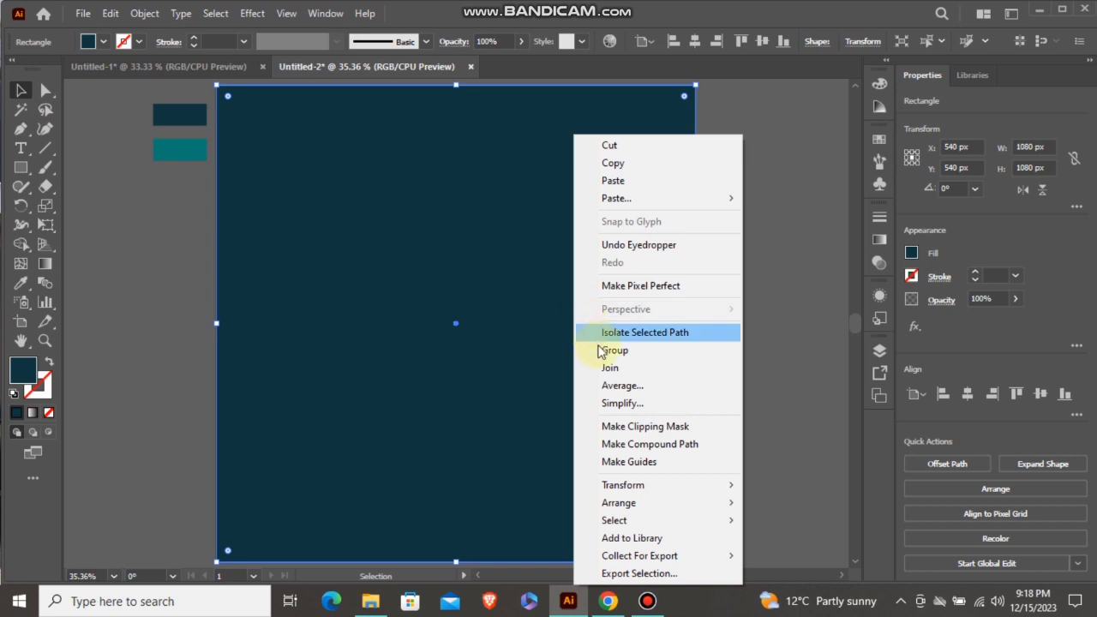
{"action": "mouse_move", "coordinate": [666, 485]}
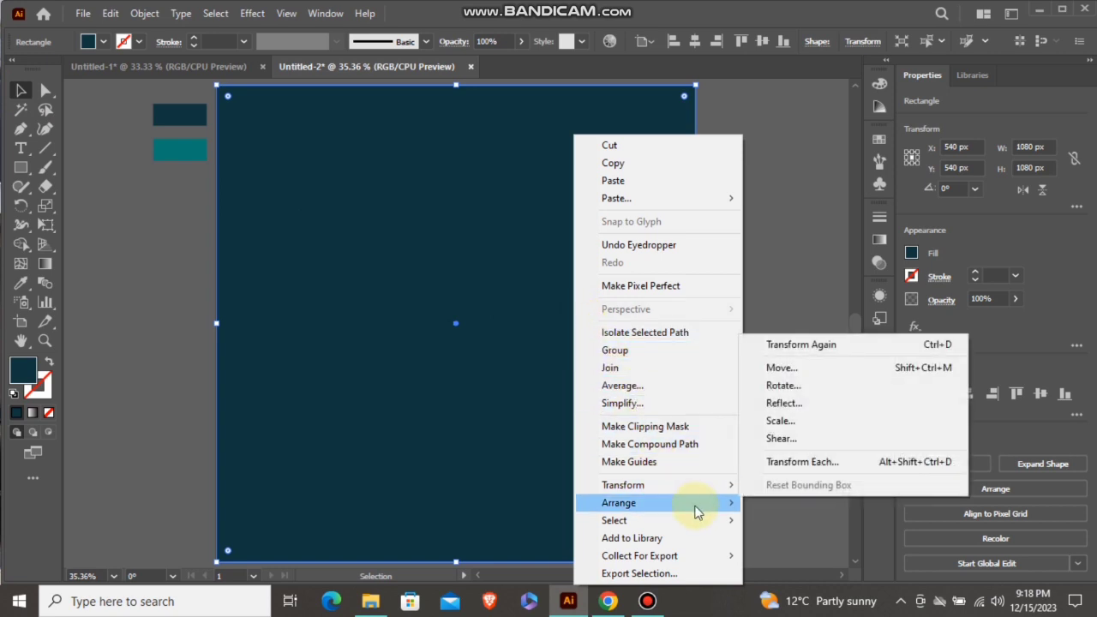
{"action": "mouse_move", "coordinate": [695, 505]}
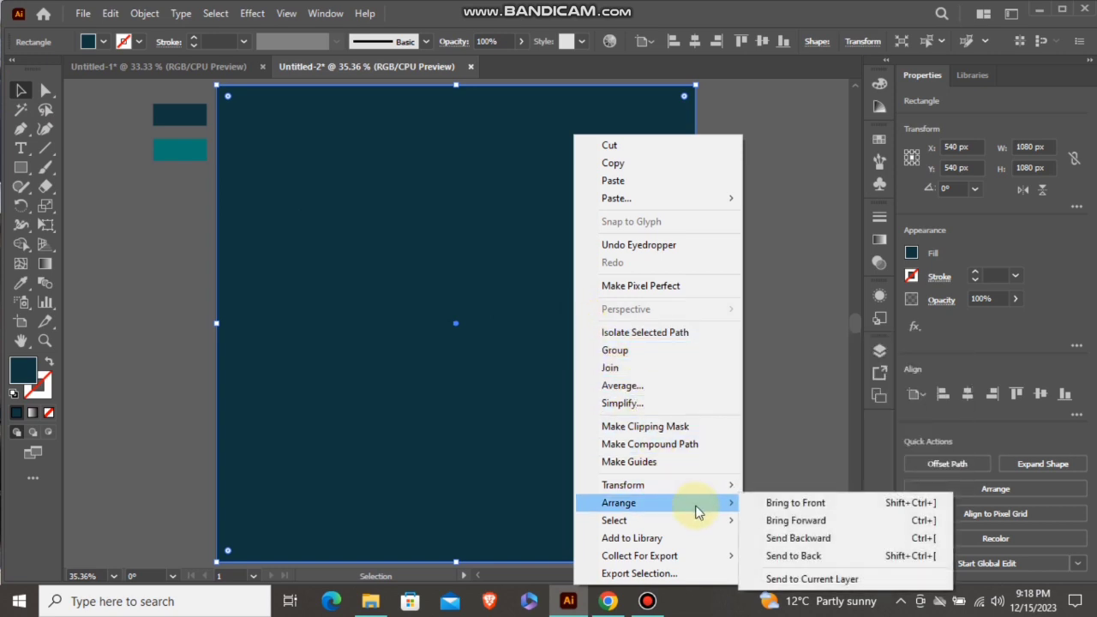
{"action": "left_click", "coordinate": [794, 557]}
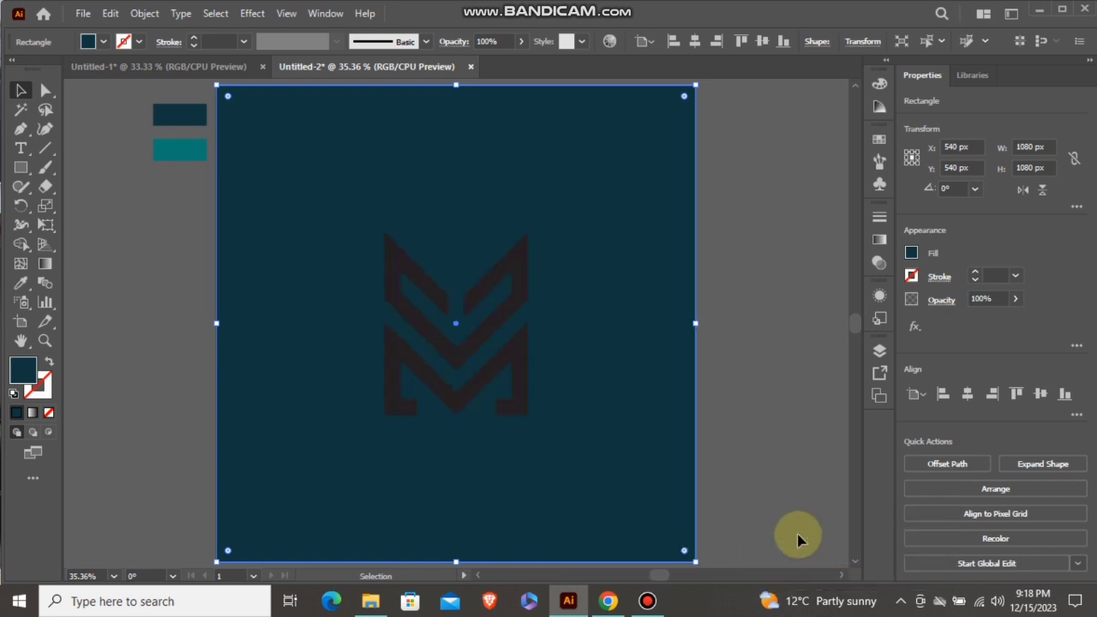
{"action": "left_click", "coordinate": [765, 347]}
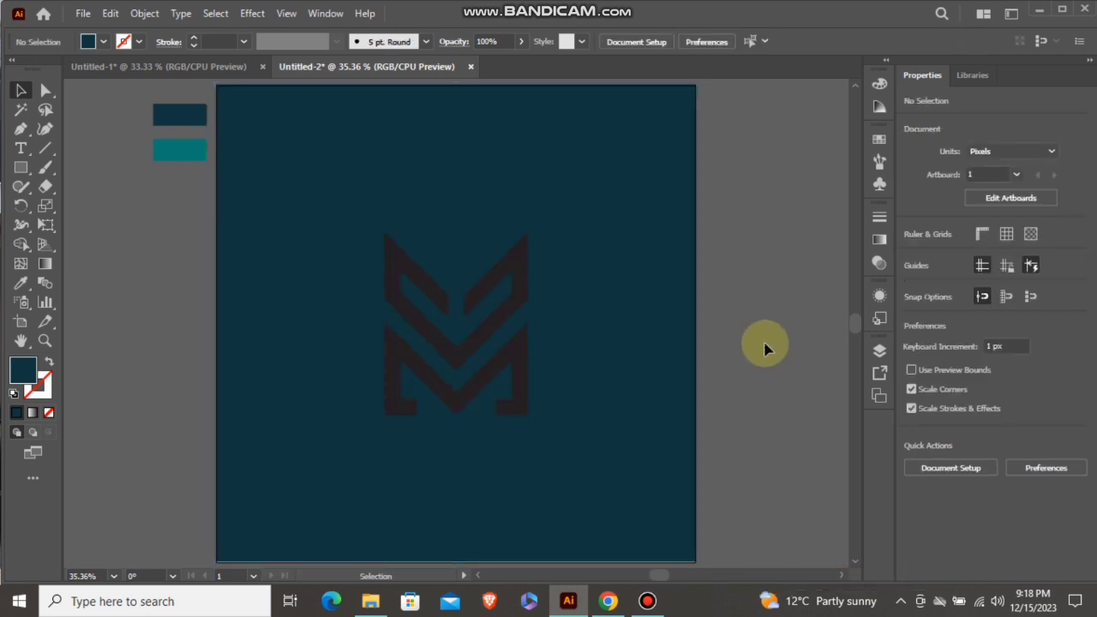
Remove the logo group's stroke and recolour the group with the teal sample colour
{"action": "left_click", "coordinate": [526, 269]}
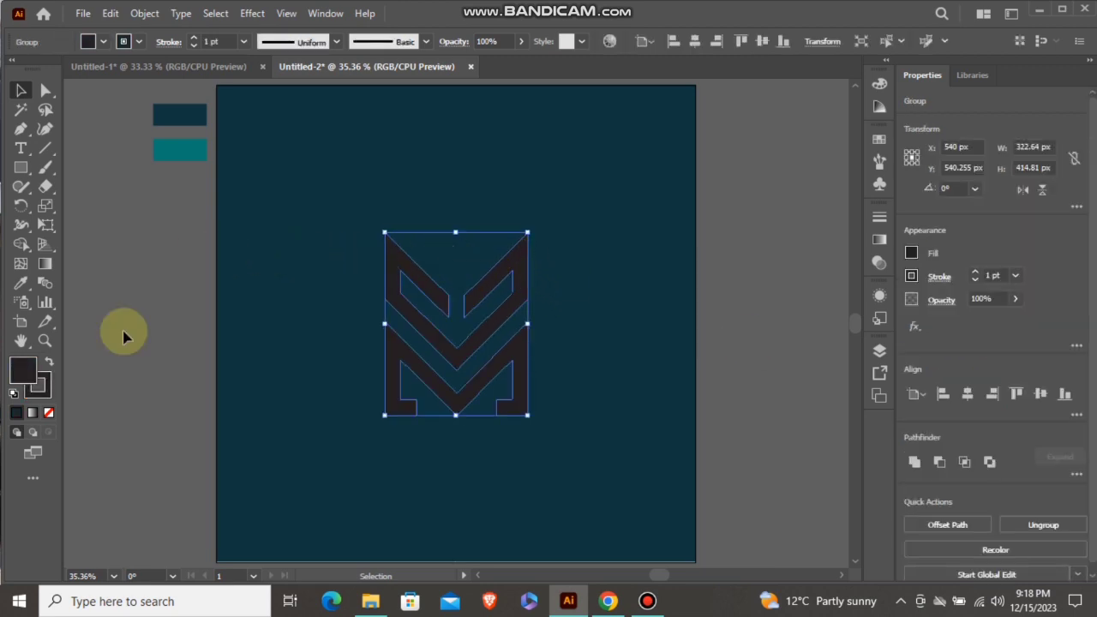
{"action": "left_click", "coordinate": [37, 390]}
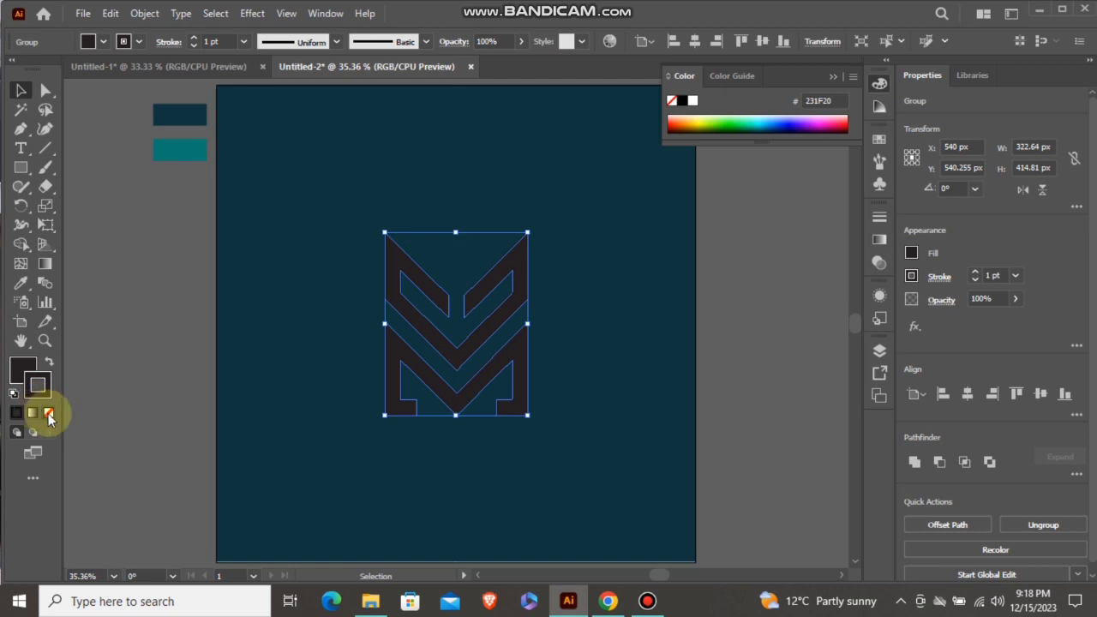
{"action": "left_click", "coordinate": [49, 415]}
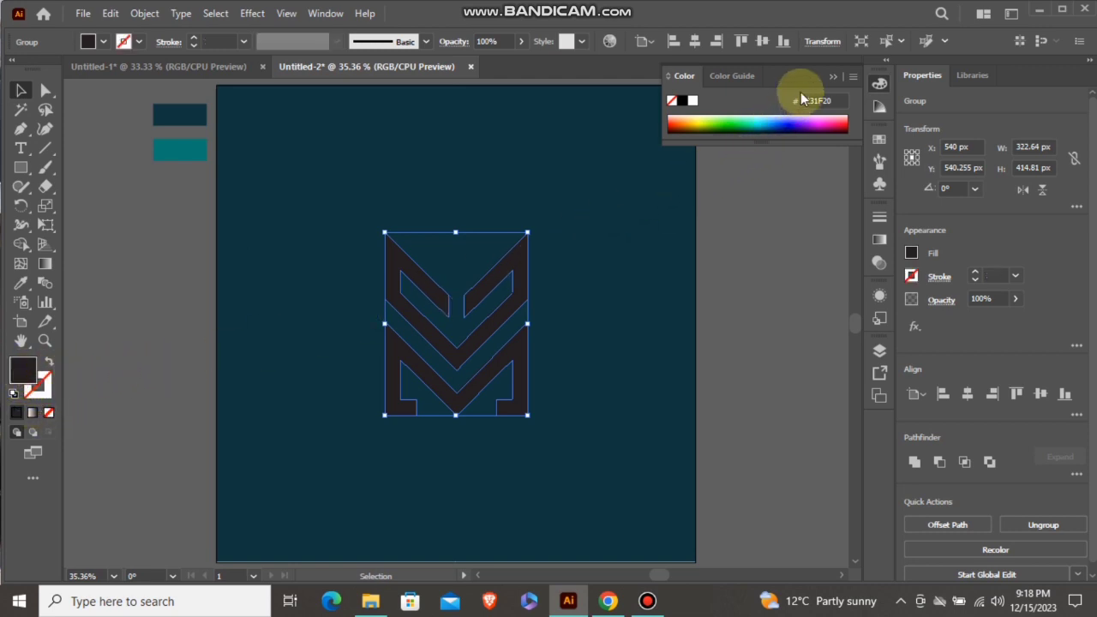
{"action": "left_click", "coordinate": [835, 76]}
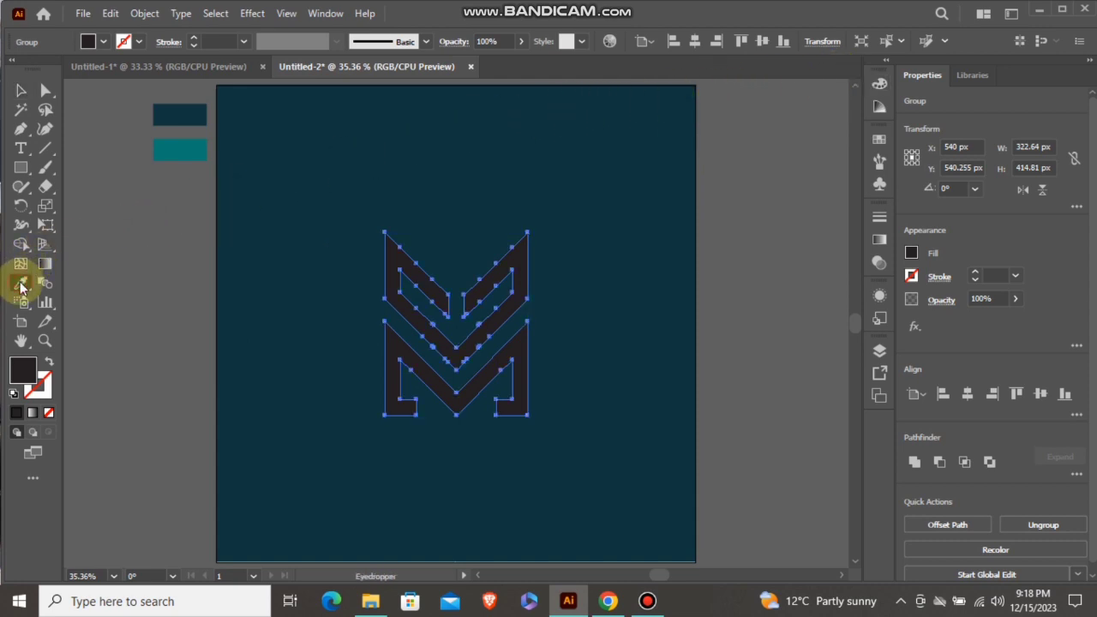
{"action": "left_click", "coordinate": [181, 146]}
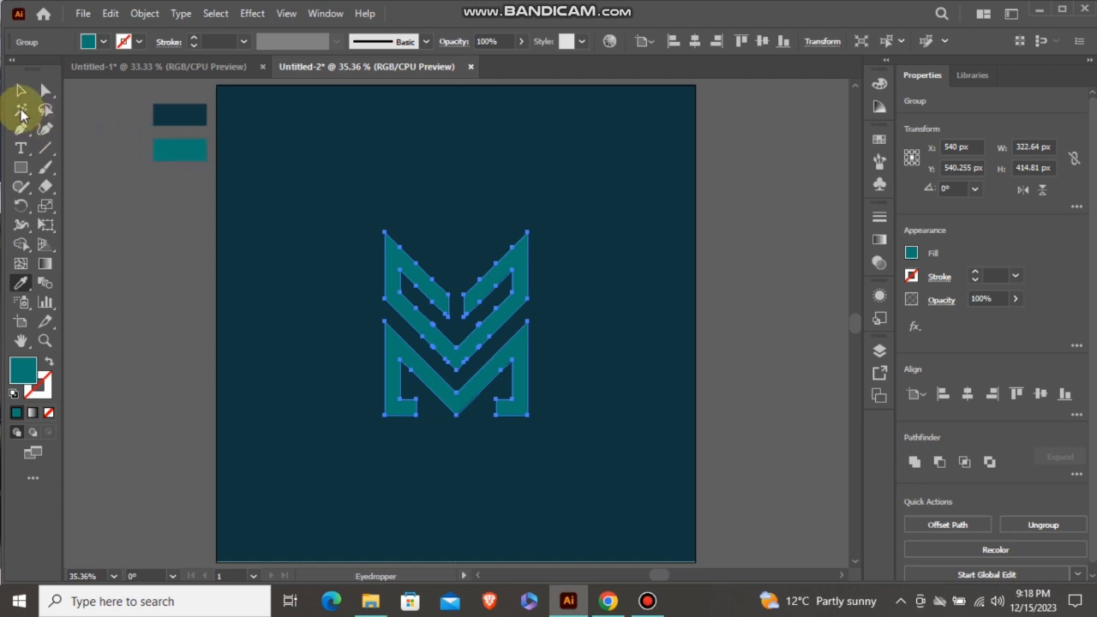
{"action": "left_click", "coordinate": [19, 93]}
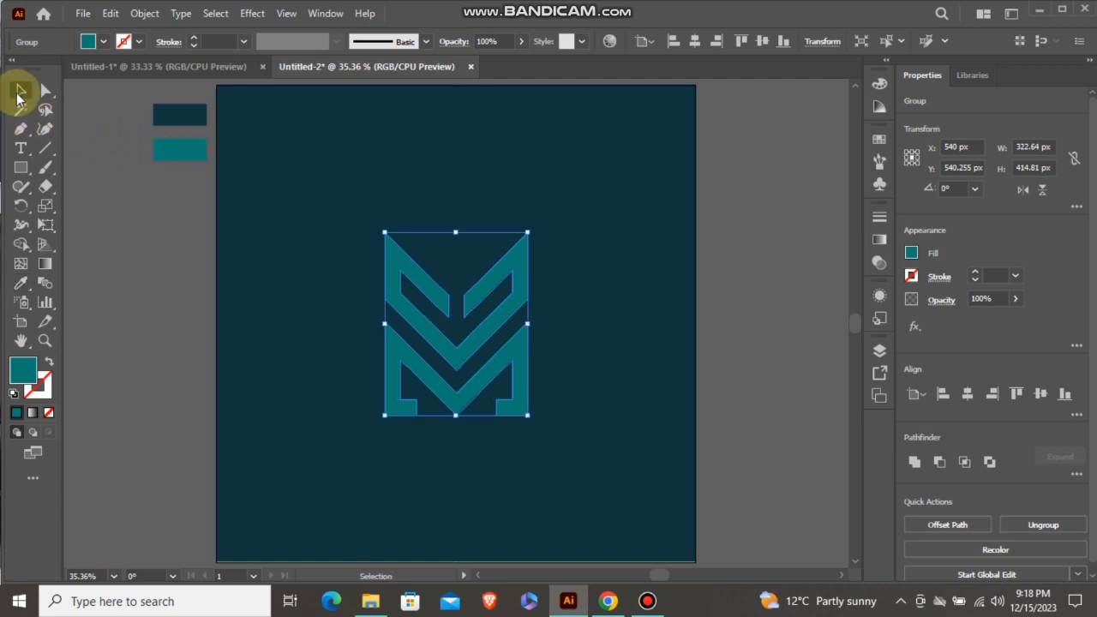
Move the teal logo straight up into the upper half of the artboard, to about Y 315 px
{"action": "left_click", "coordinate": [597, 394]}
{"action": "left_click_drag", "start_coordinate": [502, 359], "coordinate": [497, 264]}
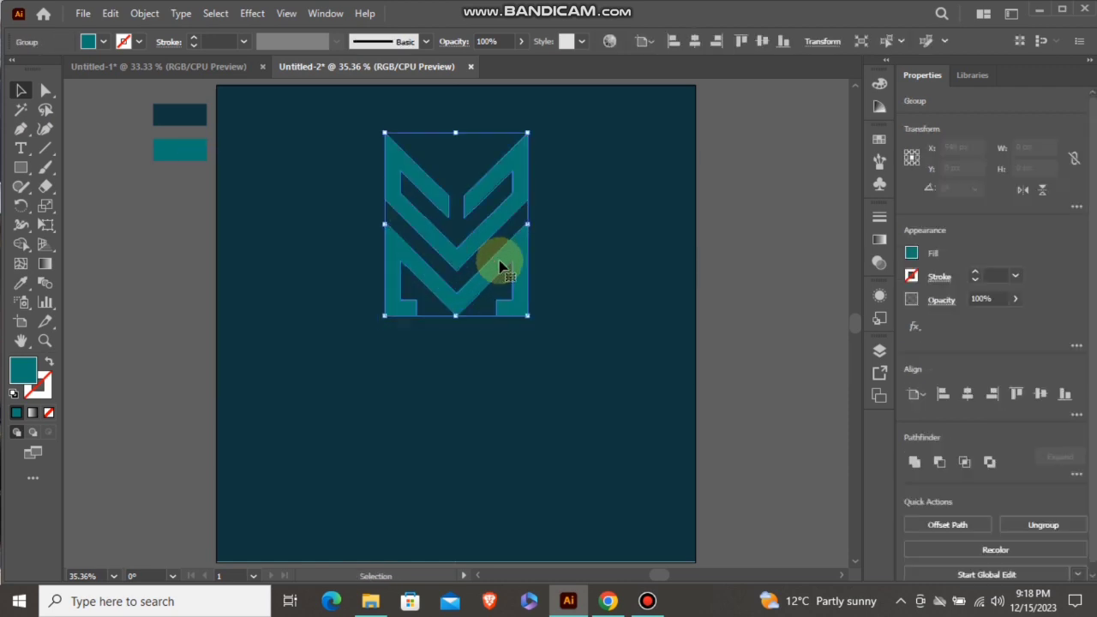
{"action": "left_click", "coordinate": [558, 295]}
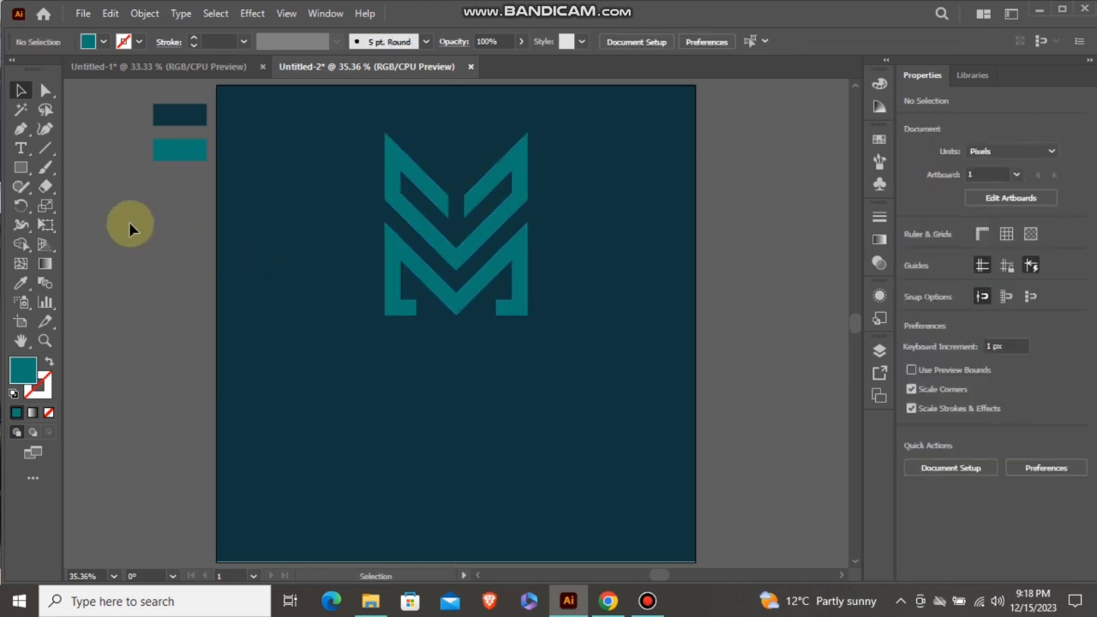
Add the text "U + M LOGO" at 72 pt below the logo
{"action": "left_click", "coordinate": [23, 151]}
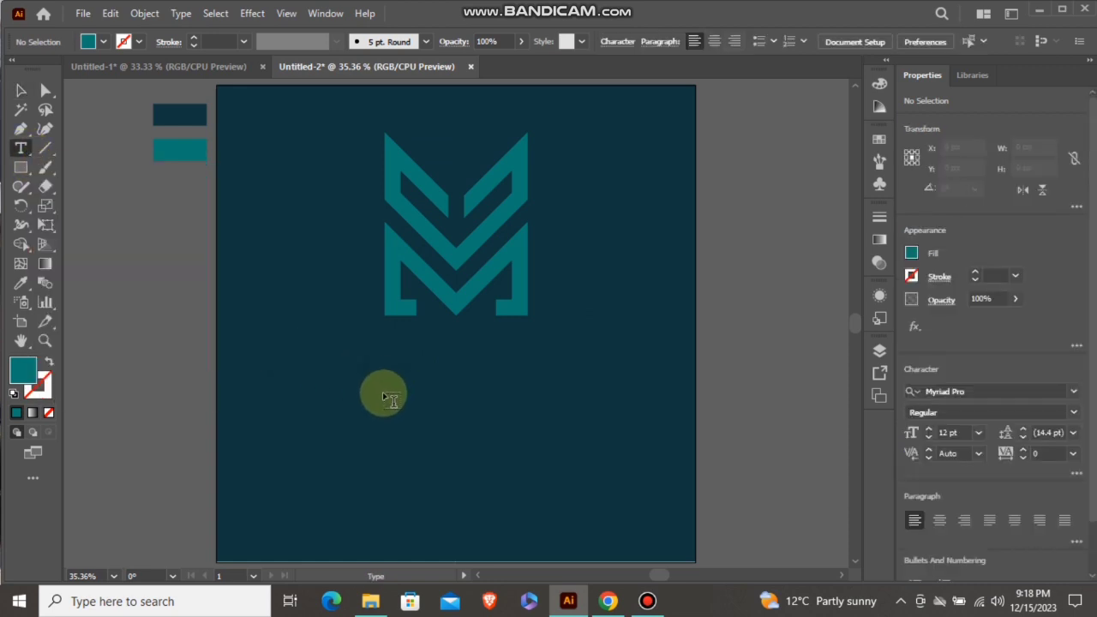
{"action": "left_click", "coordinate": [385, 395]}
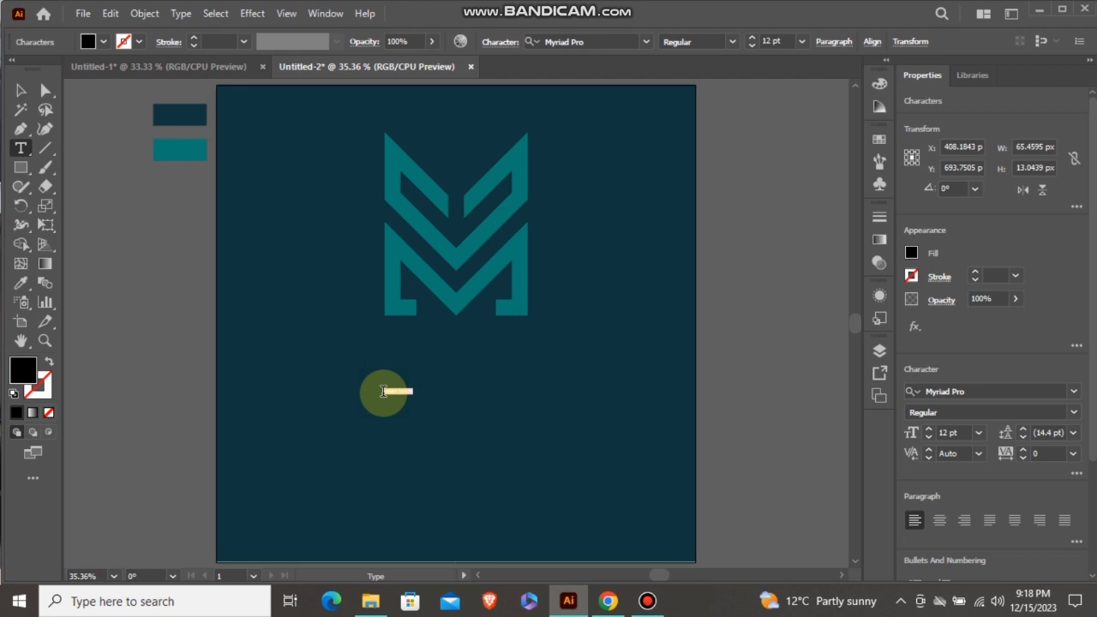
{"action": "left_click", "coordinate": [798, 42]}
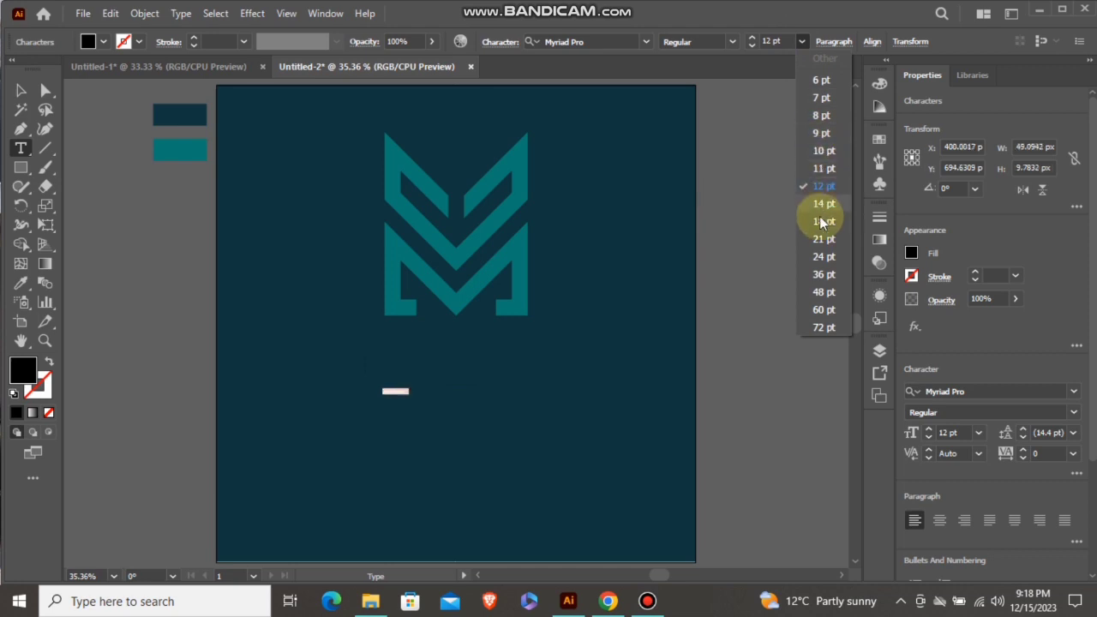
{"action": "left_click", "coordinate": [824, 328]}
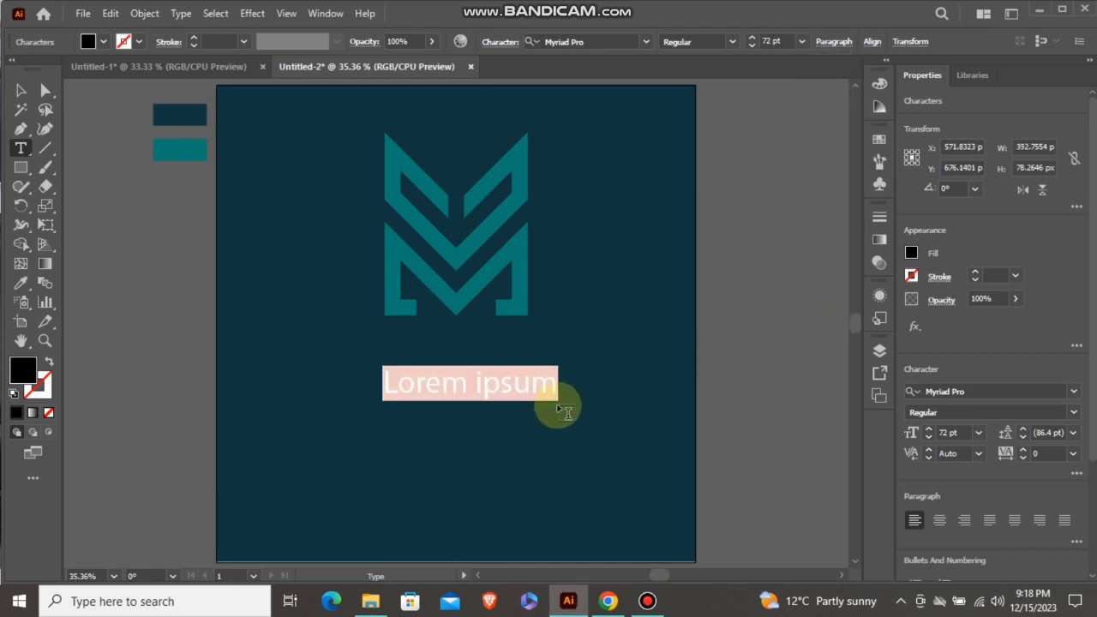
{"action": "key", "text": "BackSpace"}
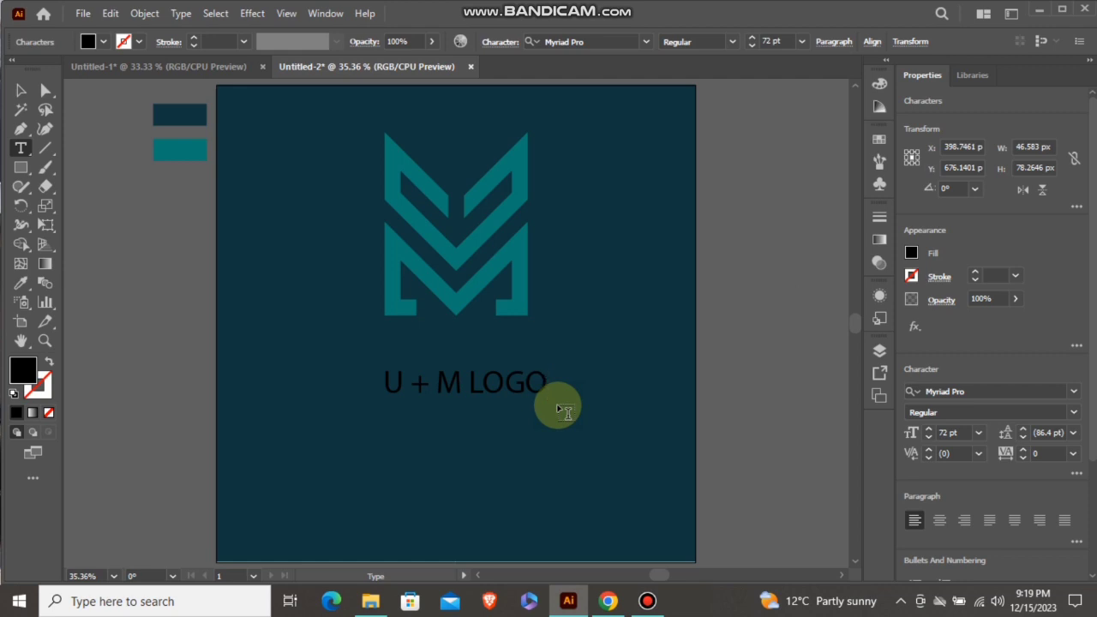
{"action": "left_click", "coordinate": [21, 92]}
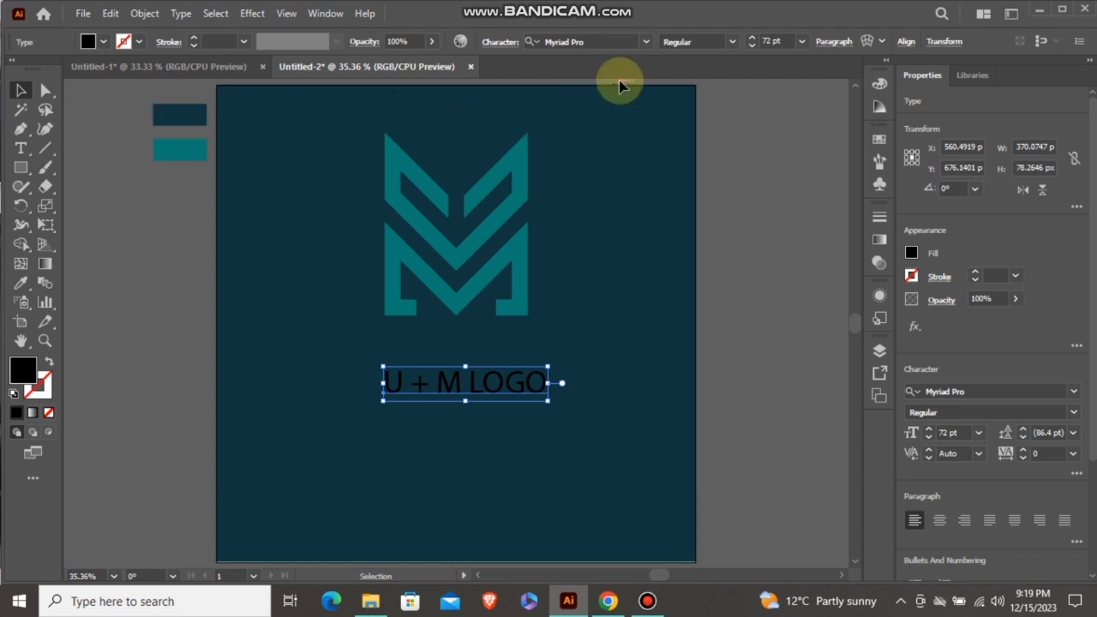
Change the text's font to Request Personal Use and scale it down proportionally to about 54 pt
{"action": "left_click", "coordinate": [645, 42]}
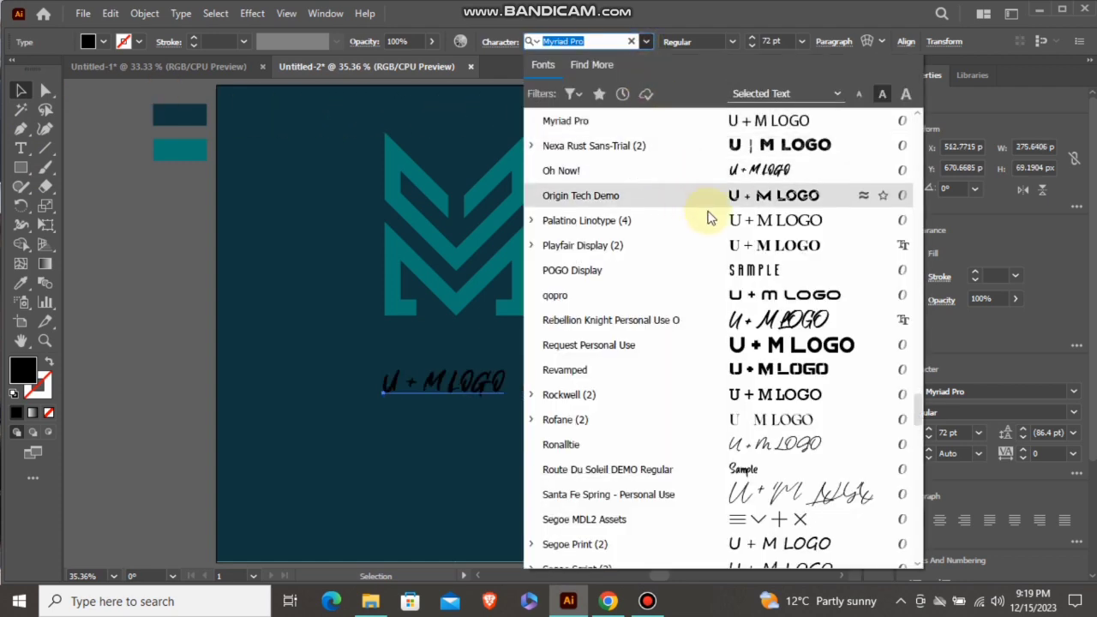
{"action": "left_click", "coordinate": [750, 347]}
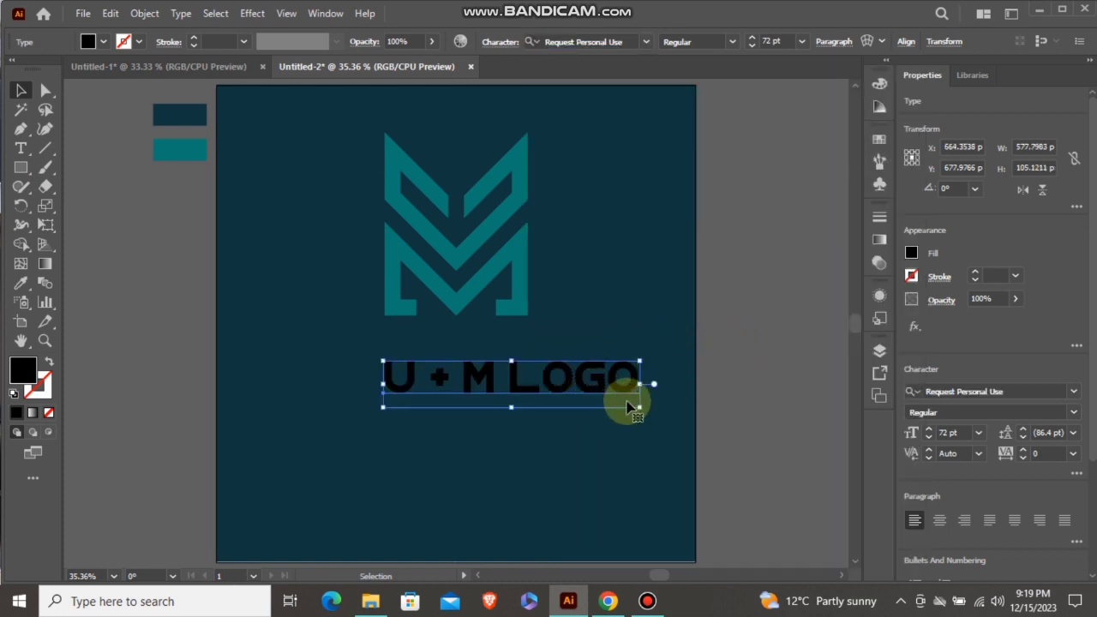
{"action": "left_click_drag", "start_coordinate": [637, 408], "coordinate": [607, 400]}
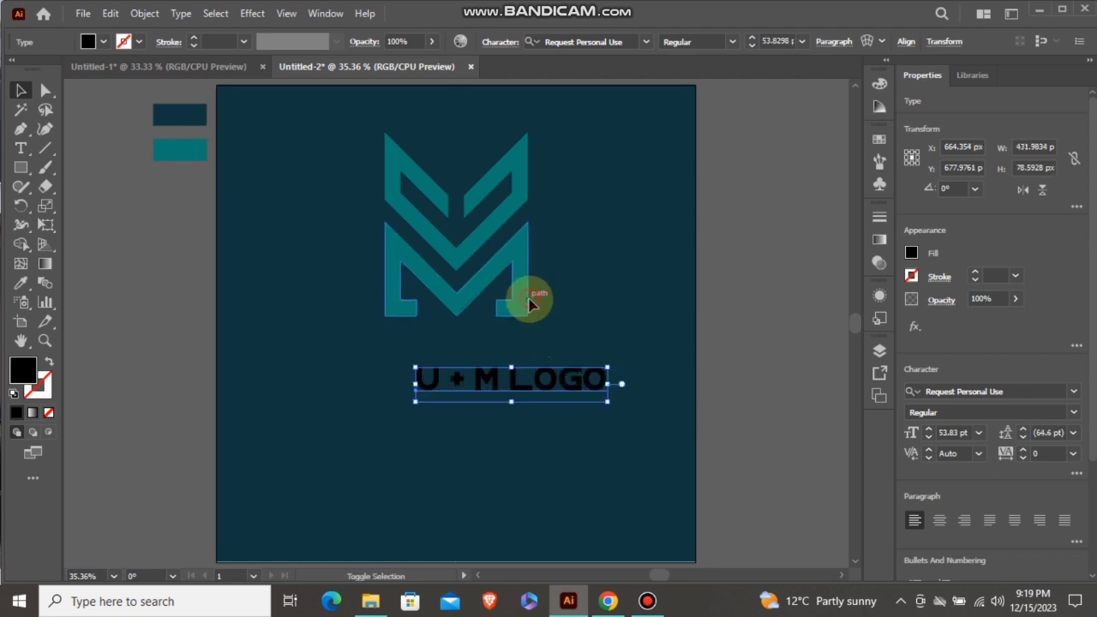
Align the text's horizontal centre with the logo, using the logo as the key object
{"action": "left_click", "coordinate": [529, 301], "text": "shift"}
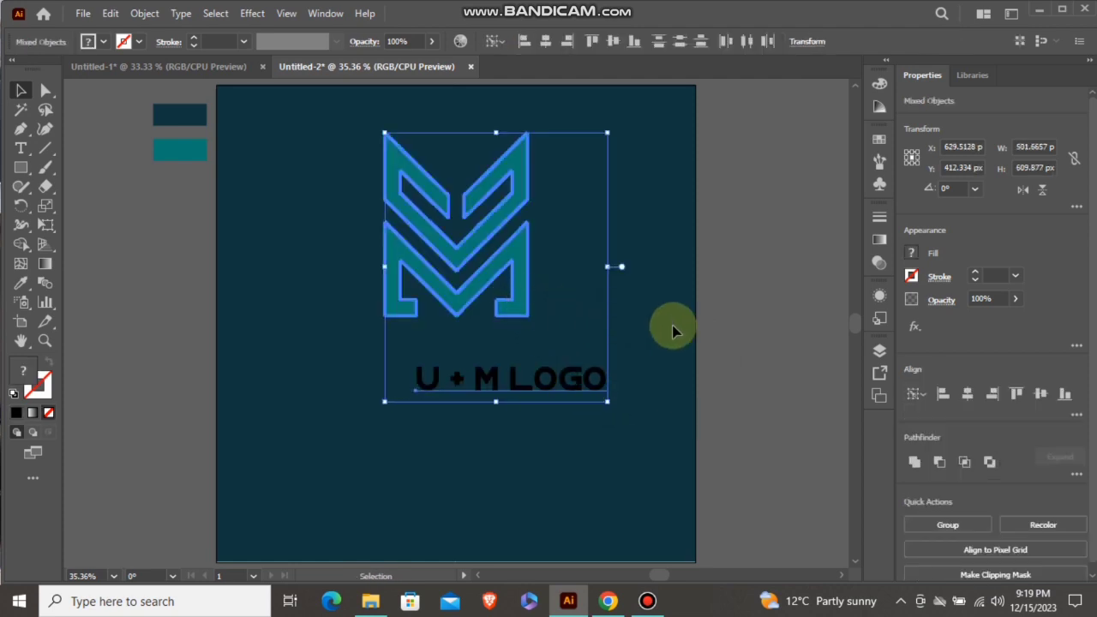
{"action": "left_click", "coordinate": [968, 399]}
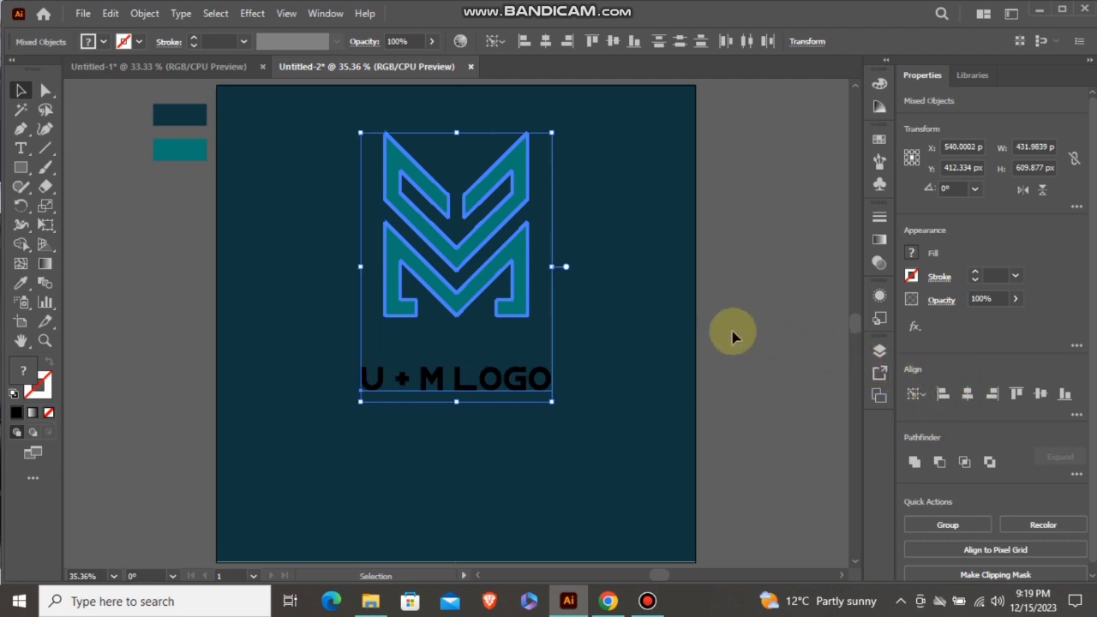
{"action": "left_click", "coordinate": [667, 317]}
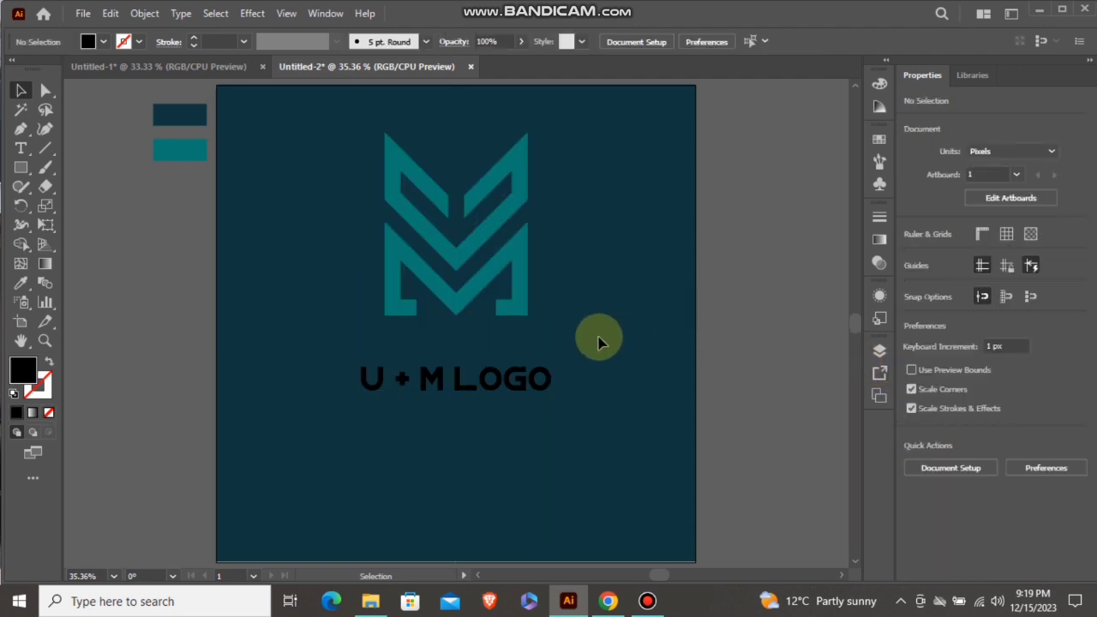
Convert the "U + M LOGO" text to outlines and fill it with the teal sampled from the swatch rectangle beside the artboard
{"action": "left_click", "coordinate": [525, 380]}
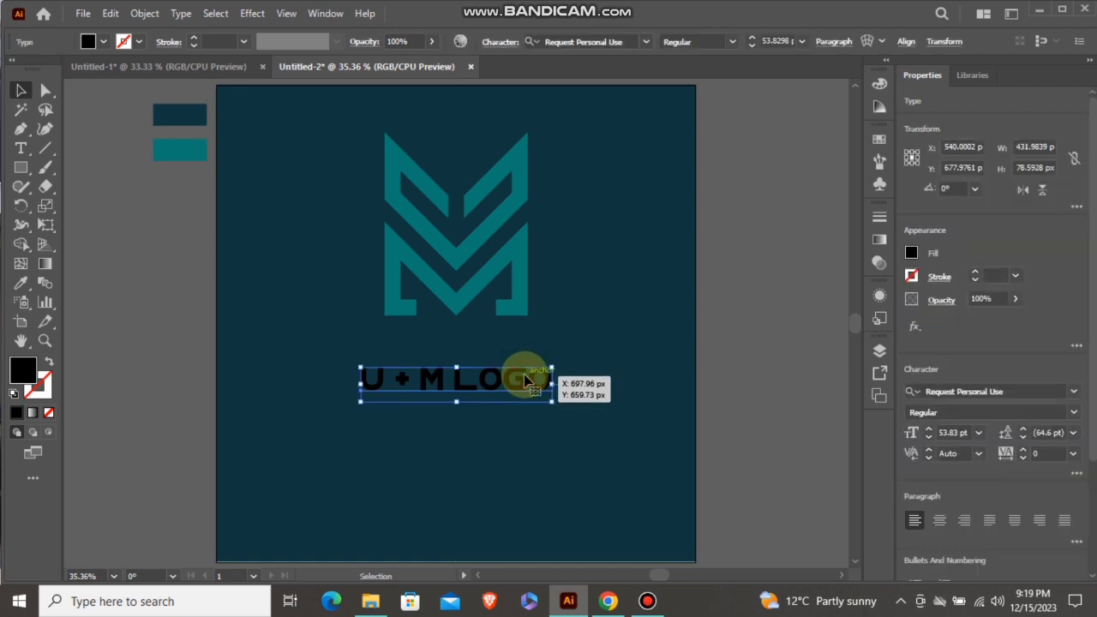
{"action": "right_click", "coordinate": [526, 383]}
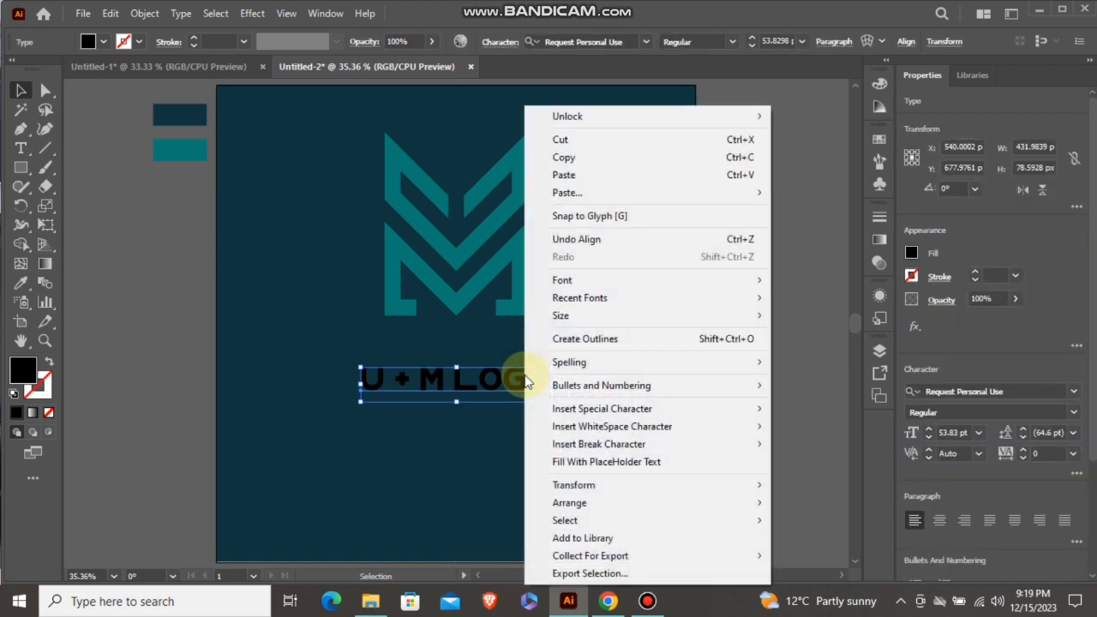
{"action": "left_click", "coordinate": [562, 341]}
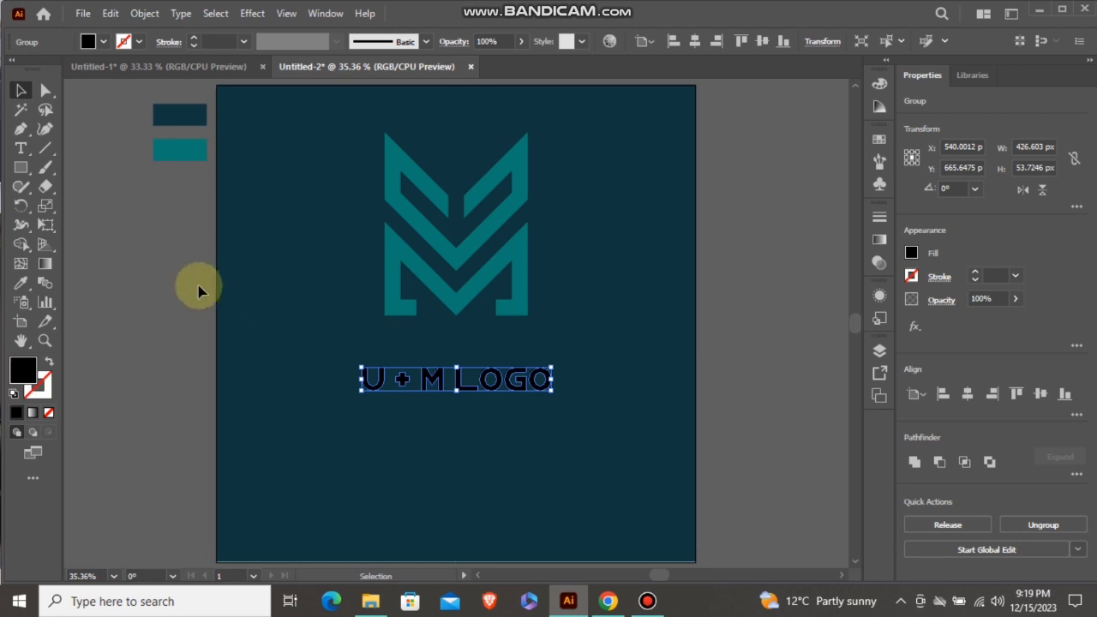
{"action": "left_click", "coordinate": [21, 284]}
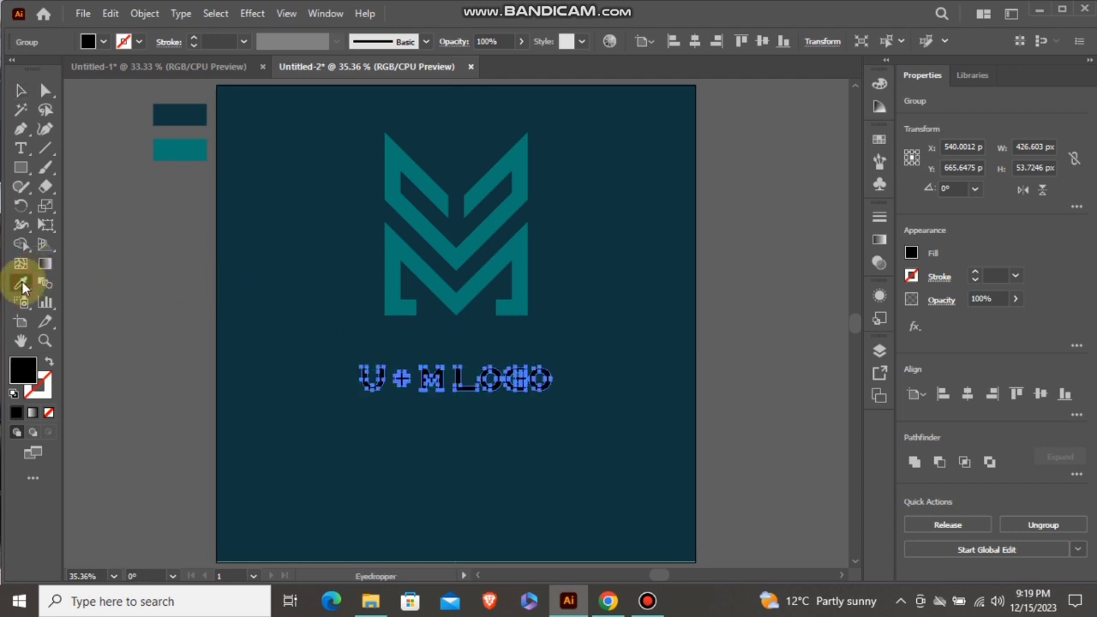
{"action": "left_click", "coordinate": [168, 144]}
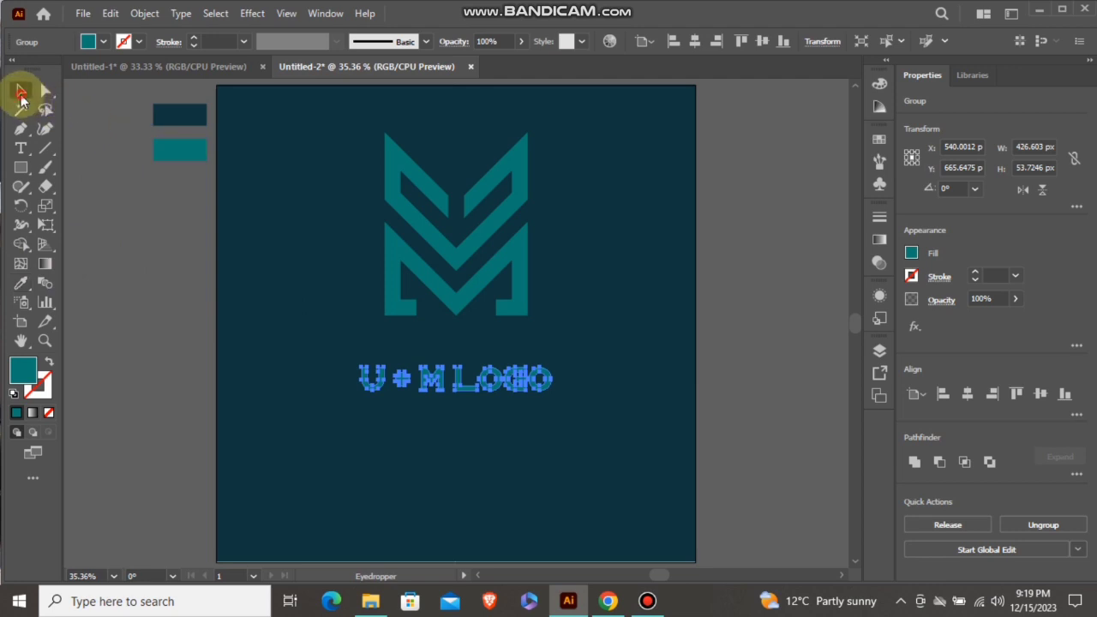
{"action": "left_click", "coordinate": [21, 93]}
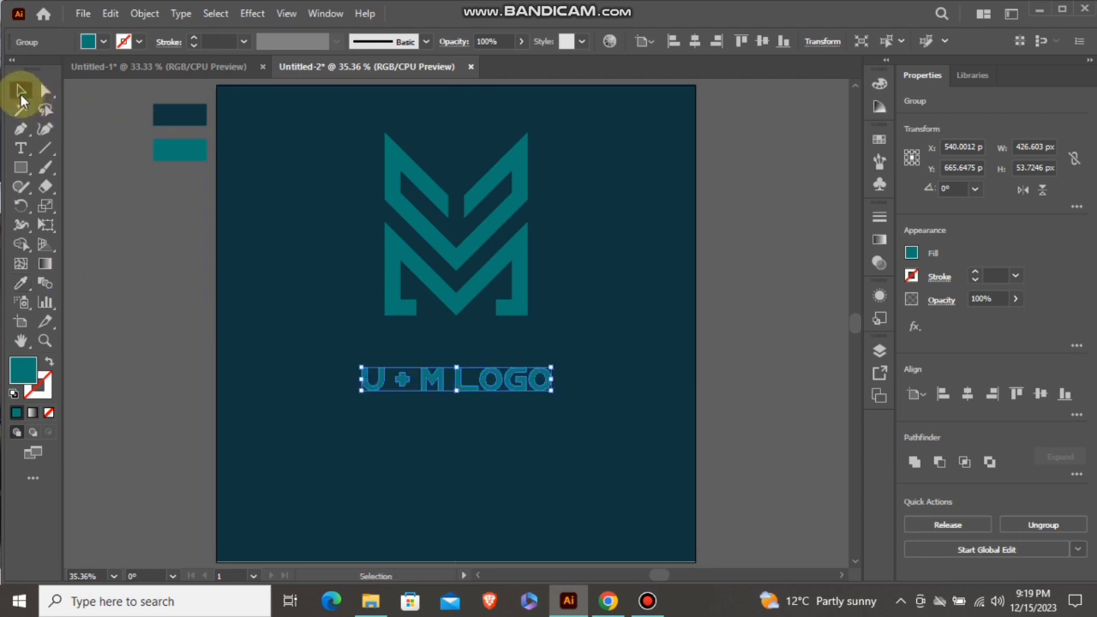
{"action": "left_click", "coordinate": [154, 293]}
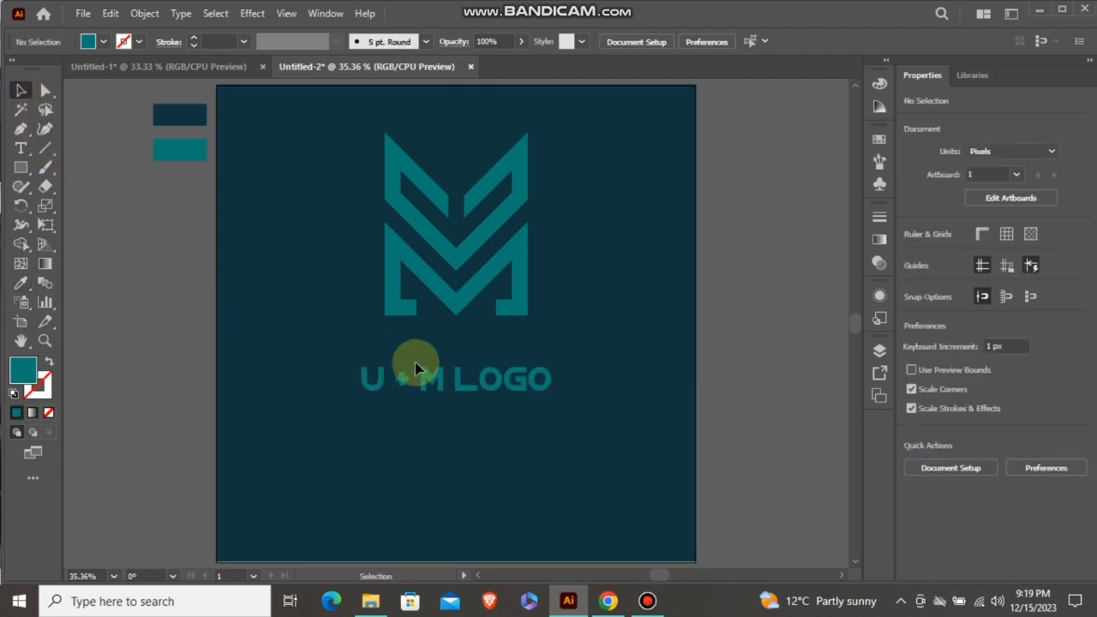
Group the logo with its outlined text and centre the group horizontally and vertically on the artboard
{"action": "left_click", "coordinate": [482, 294]}
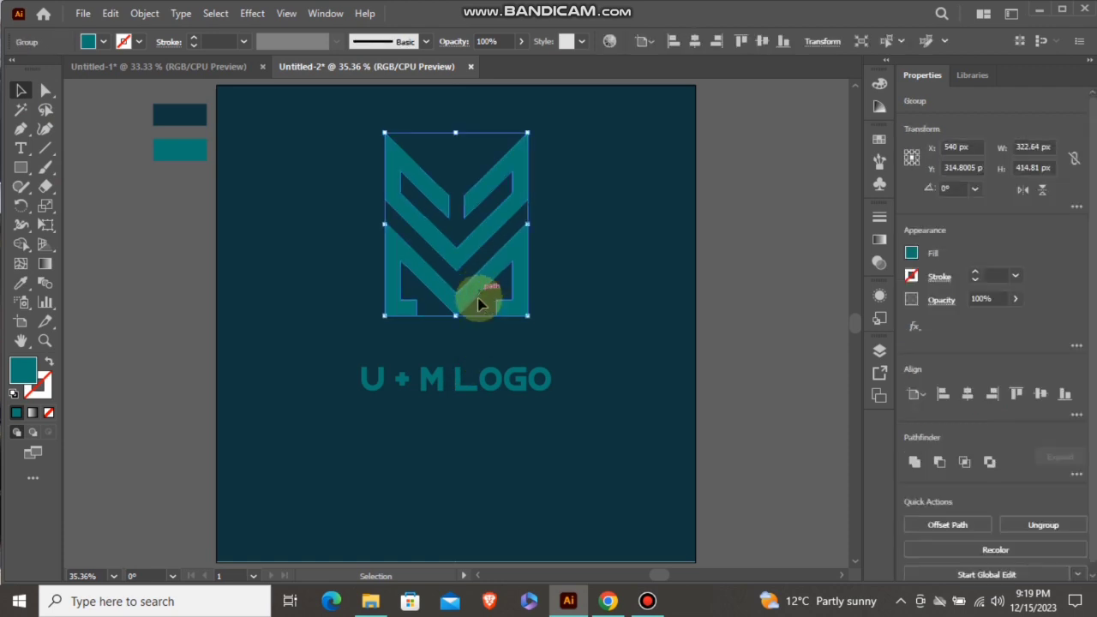
{"action": "left_click", "coordinate": [493, 380], "text": "shift"}
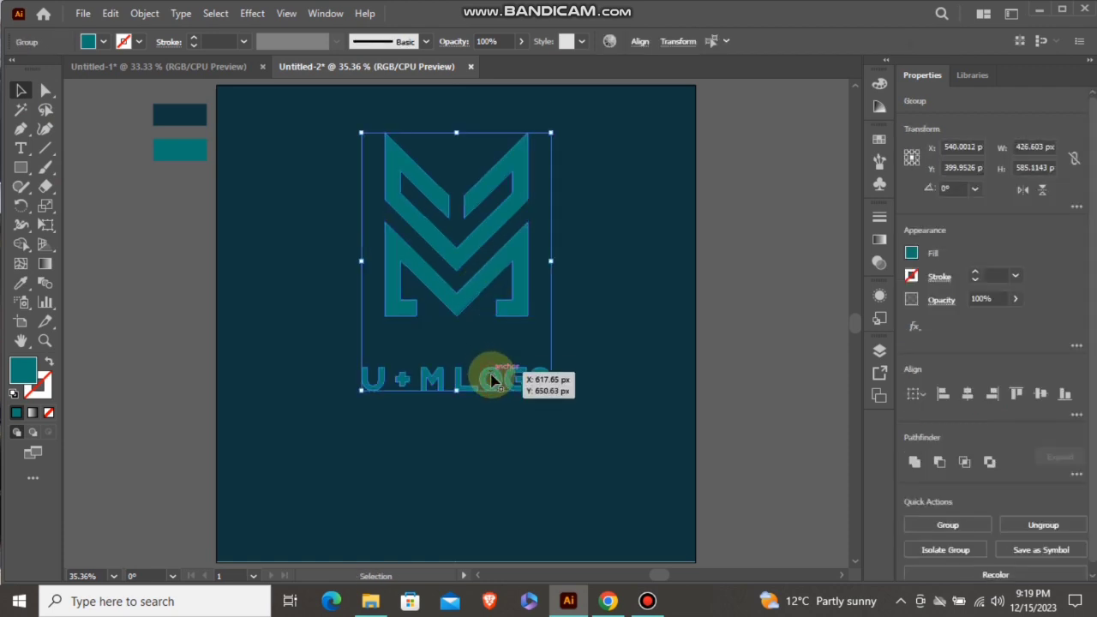
{"action": "right_click", "coordinate": [492, 379]}
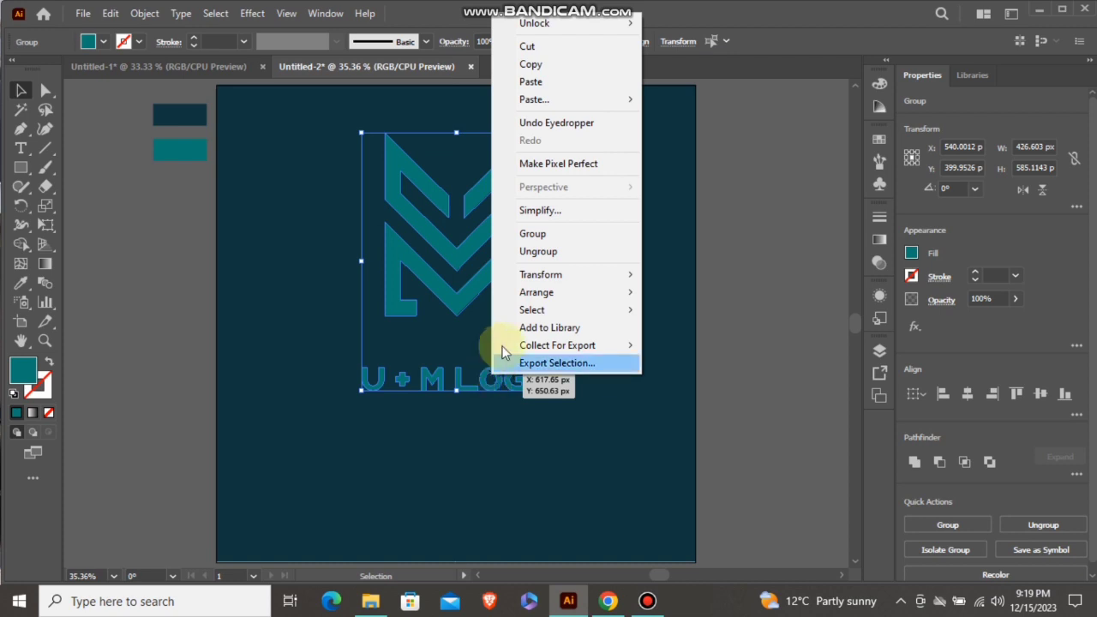
{"action": "left_click", "coordinate": [538, 233]}
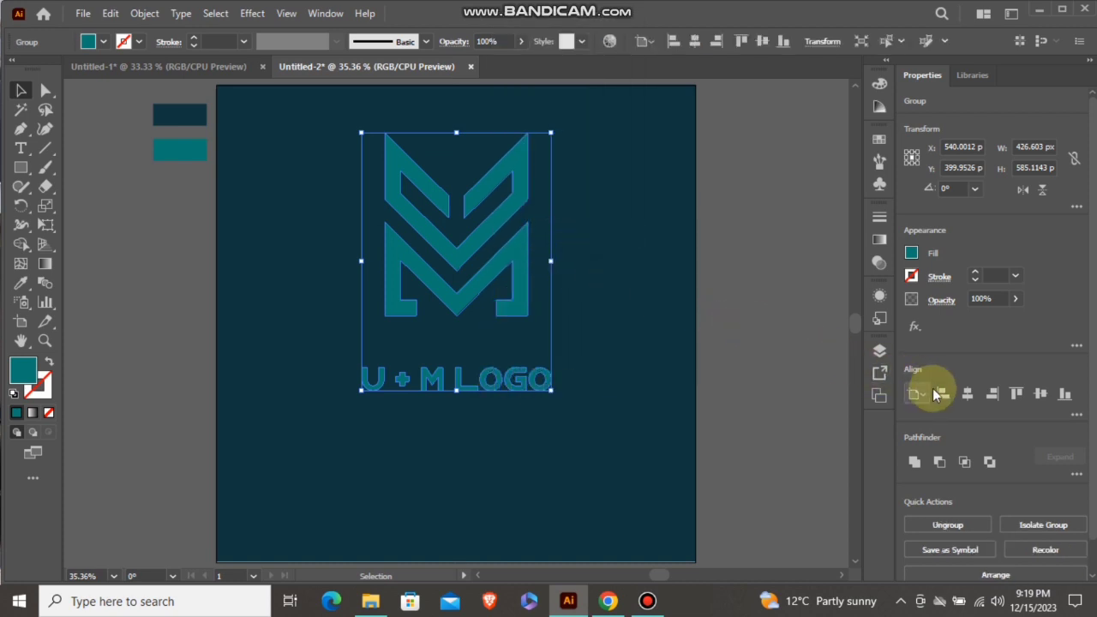
{"action": "left_click", "coordinate": [964, 397]}
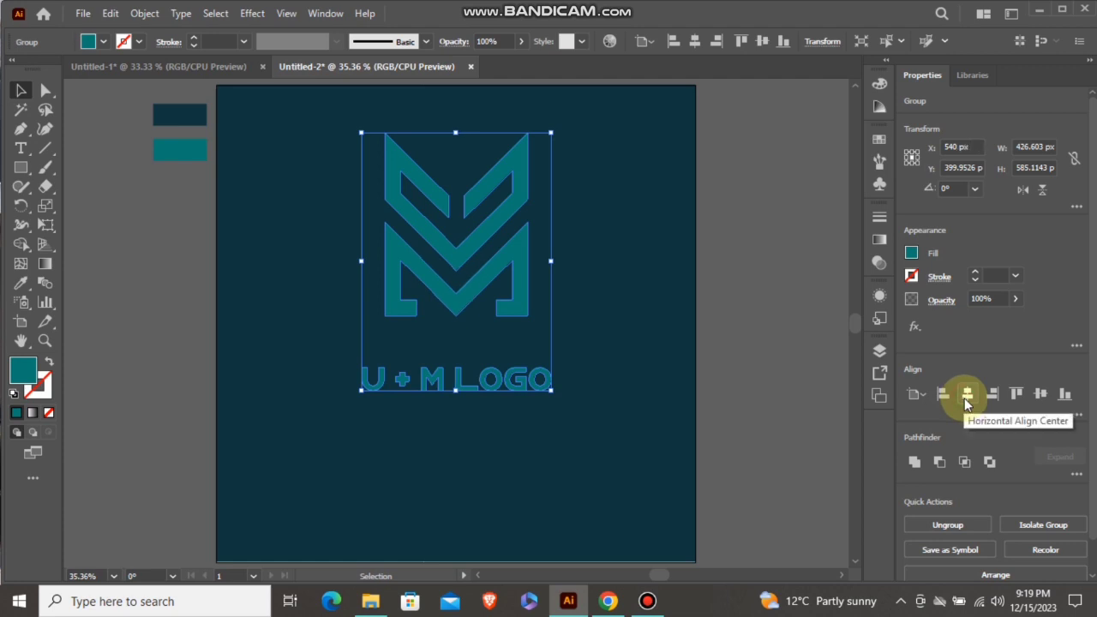
{"action": "left_click", "coordinate": [1040, 394]}
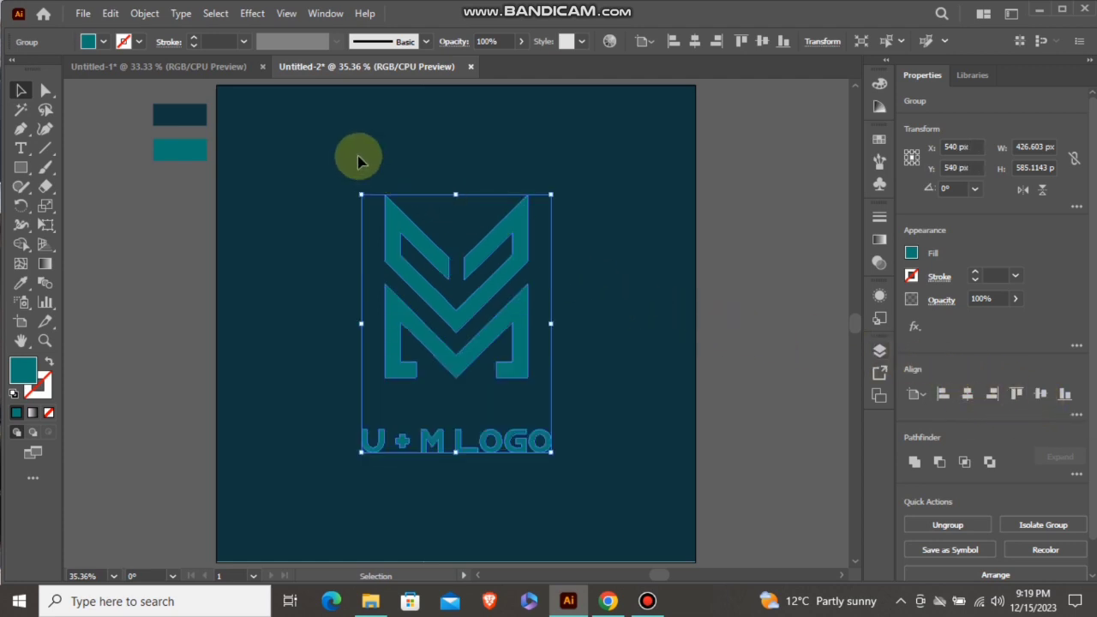
Apply a Multiply drop shadow to the group with 70% opacity, 7 px X and Y offsets and 3 px blur
{"action": "left_click", "coordinate": [251, 15]}
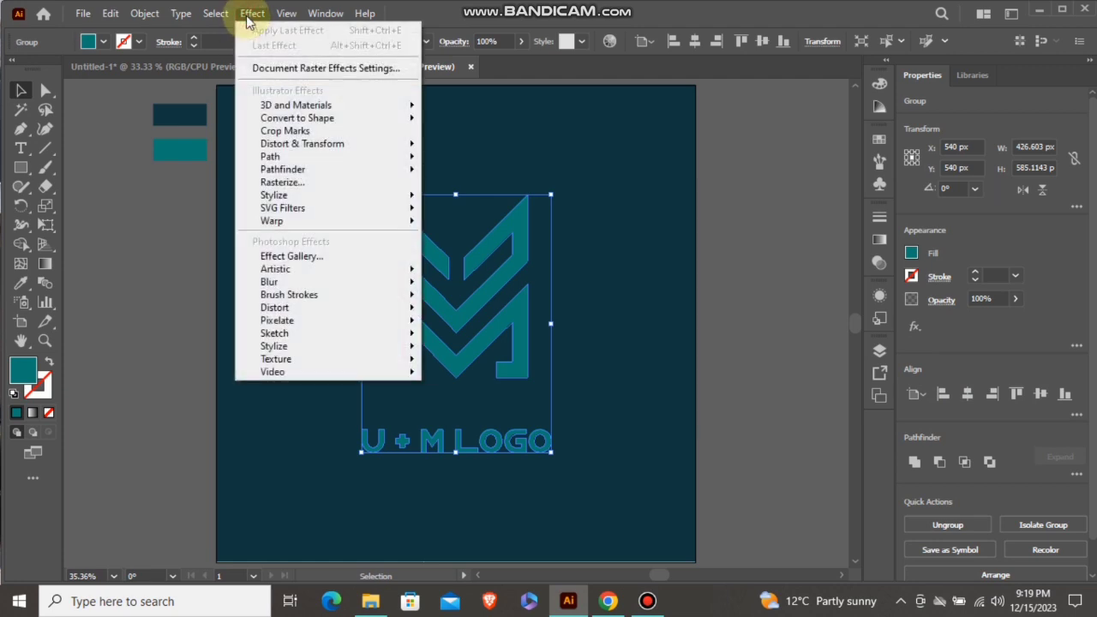
{"action": "mouse_move", "coordinate": [361, 199]}
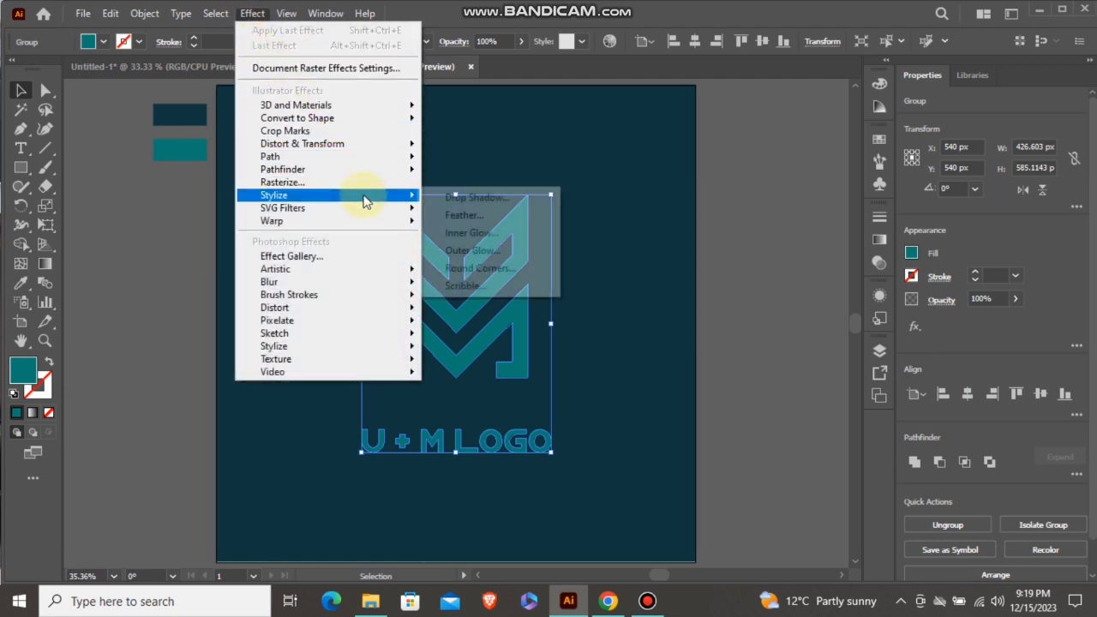
{"action": "left_click", "coordinate": [485, 199]}
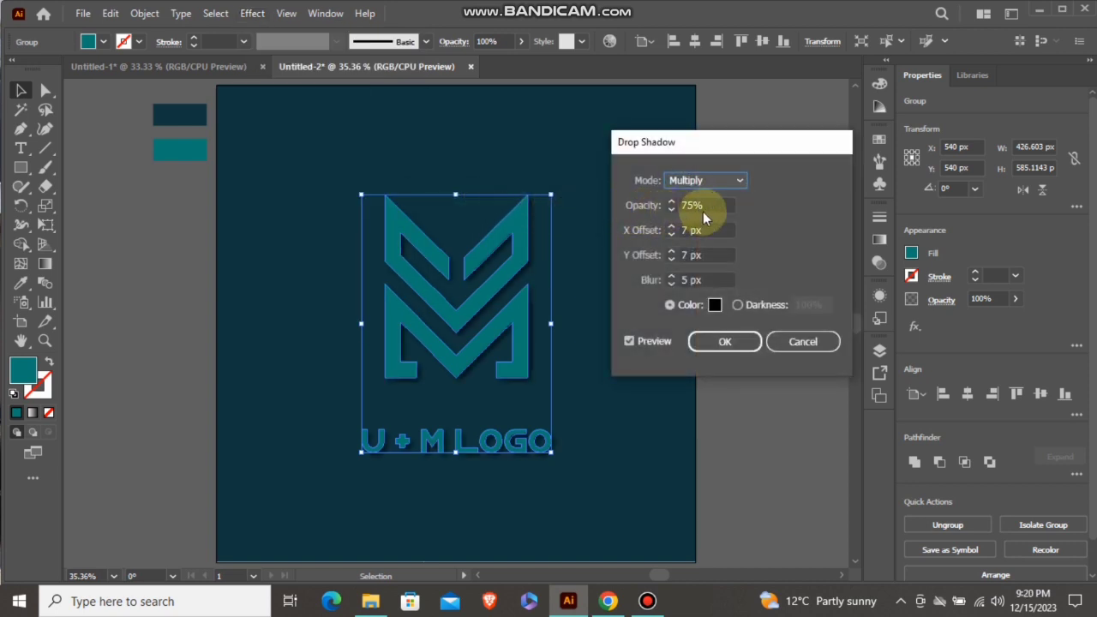
{"action": "left_click", "coordinate": [692, 205]}
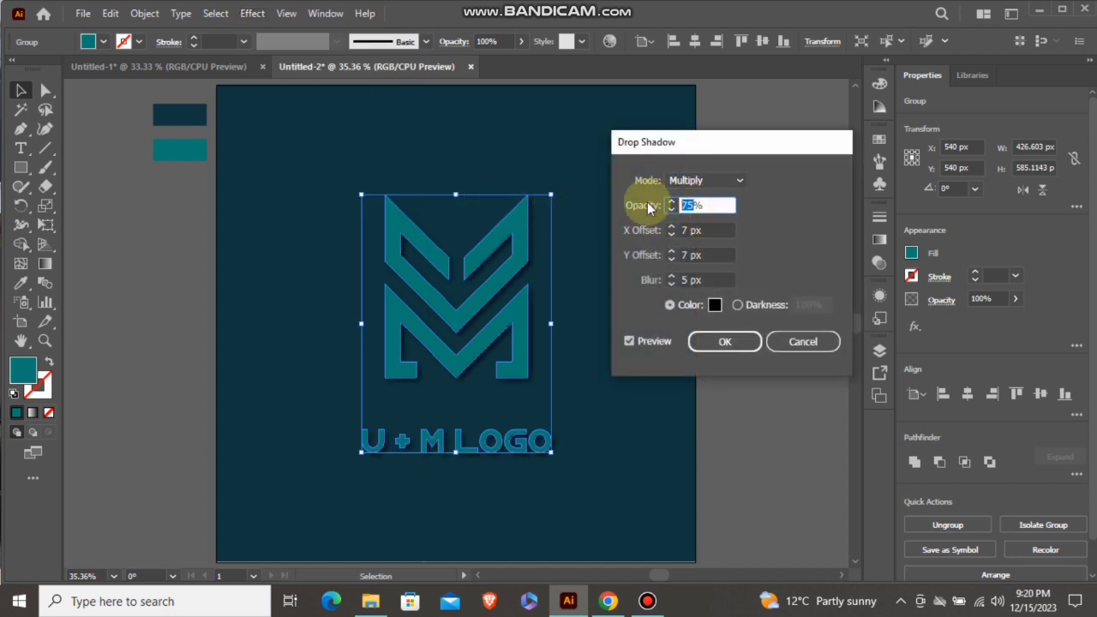
{"action": "type", "text": "70"}
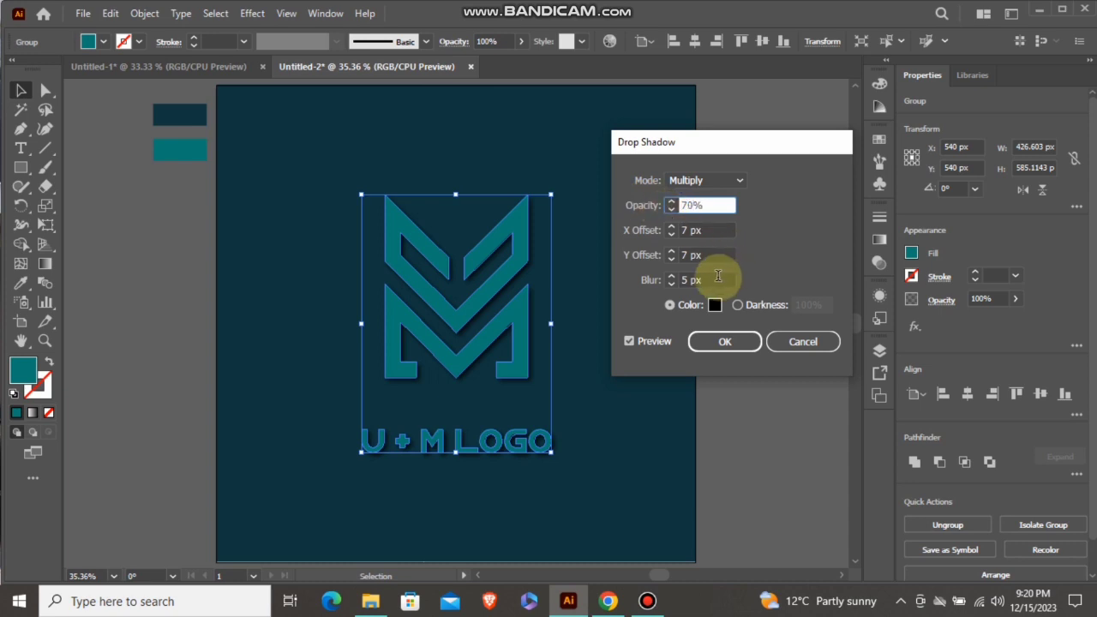
{"action": "double_click", "coordinate": [687, 279]}
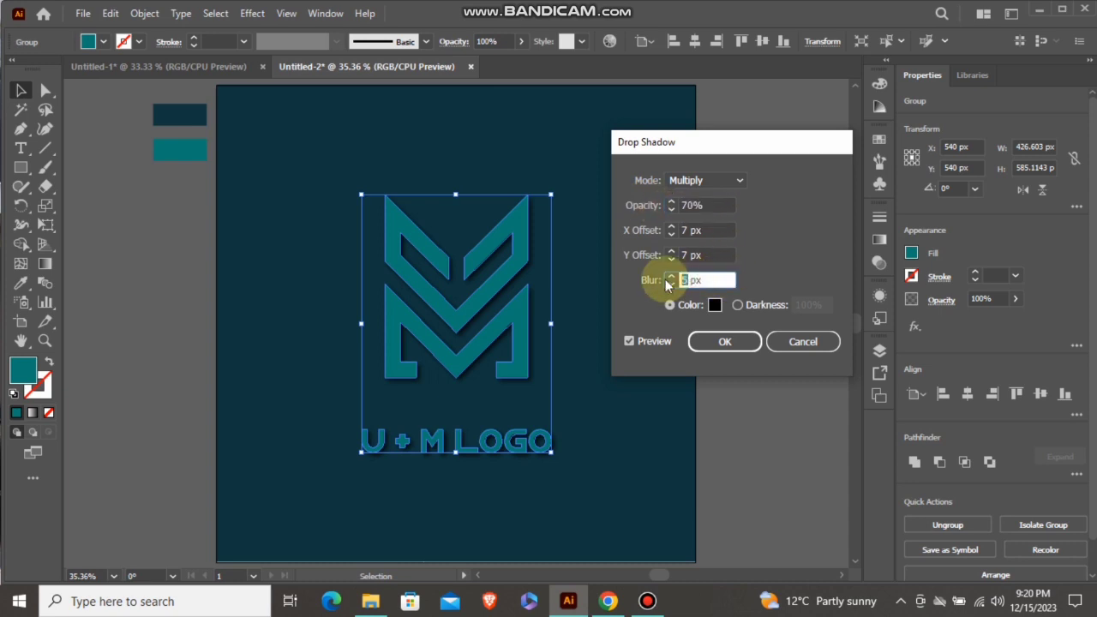
{"action": "type", "text": "3"}
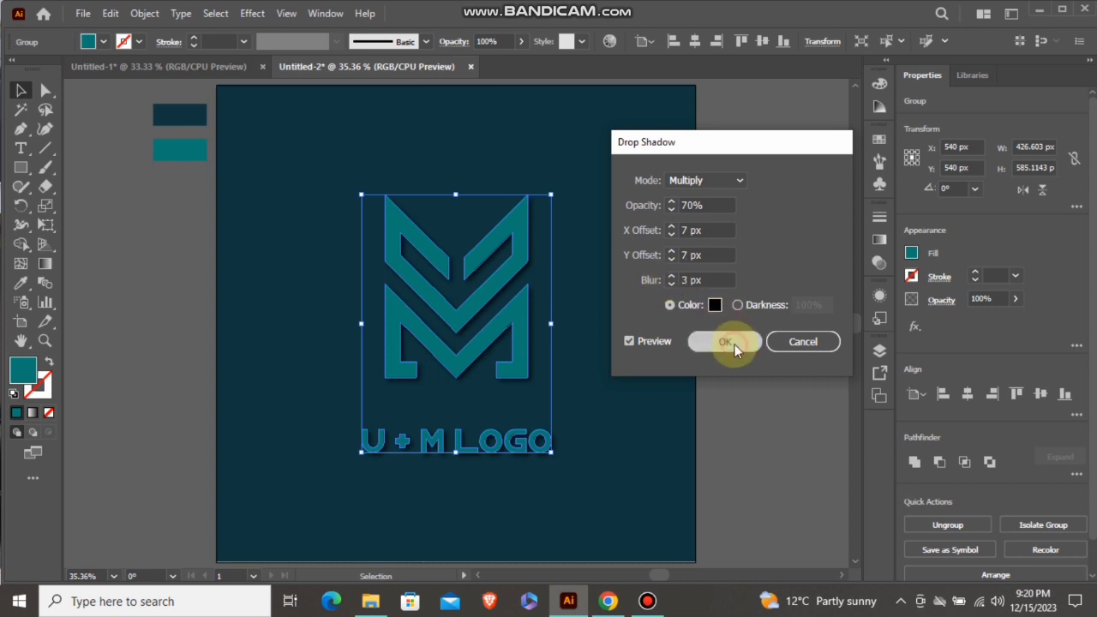
{"action": "left_click", "coordinate": [725, 343]}
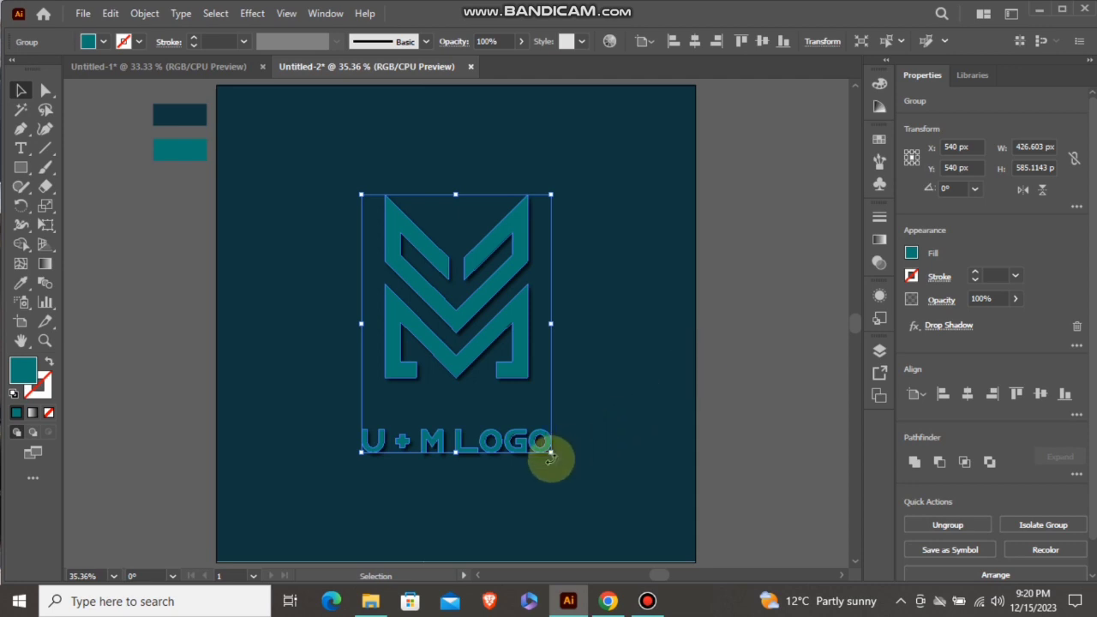
Scale the group up proportionally about its centre to about 505 px wide, and delete the two colour swatch rectangles beside the artboard
{"action": "left_click_drag", "start_coordinate": [552, 452], "coordinate": [600, 476]}
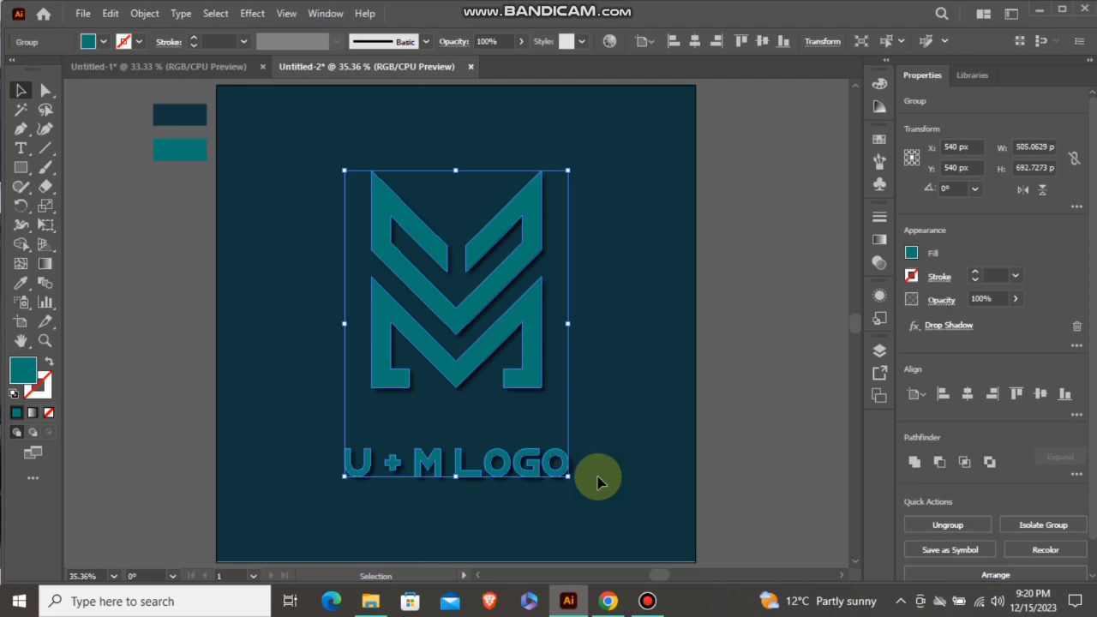
{"action": "left_click", "coordinate": [716, 317]}
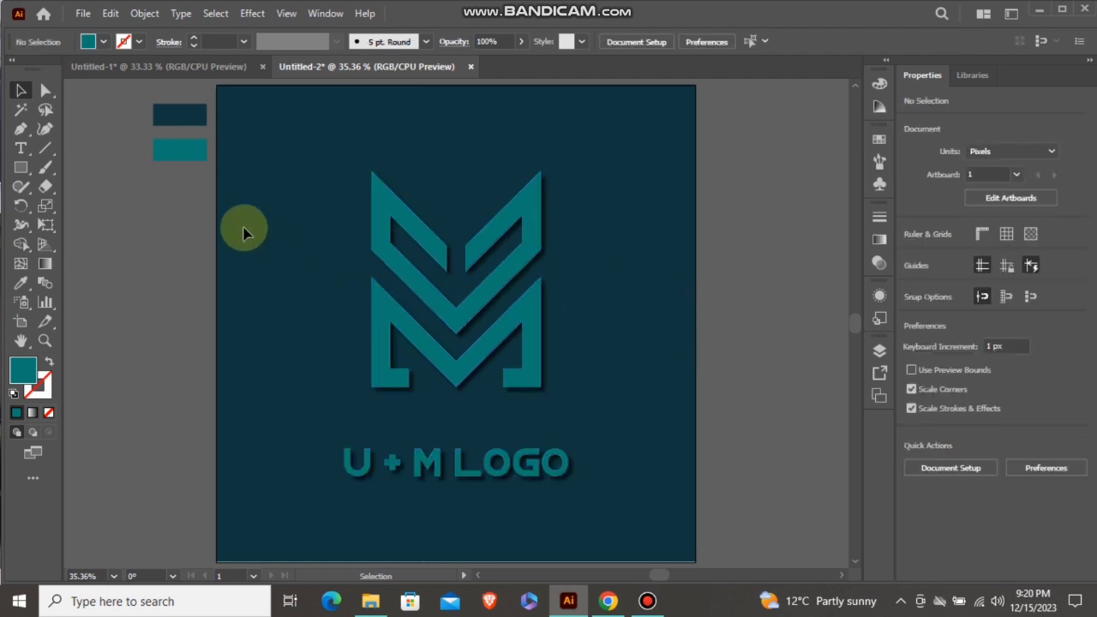
{"action": "left_click_drag", "start_coordinate": [180, 93], "coordinate": [200, 157]}
{"action": "key", "text": "Delete"}
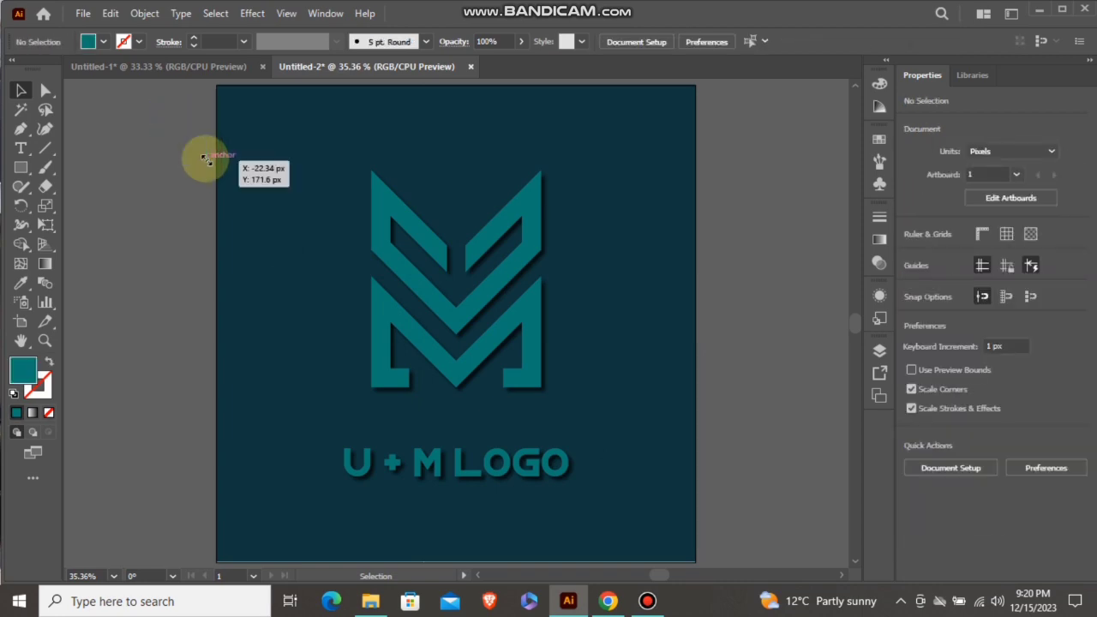